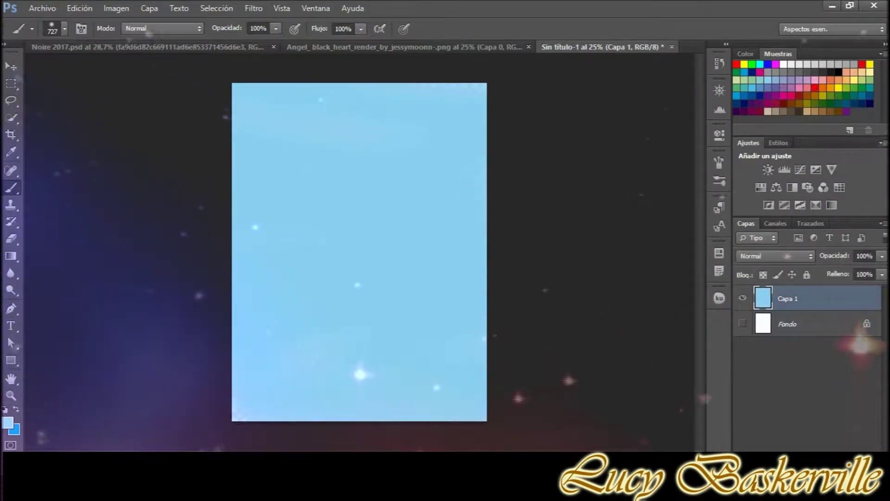
- Choose cloud and sparkle brushes to paint white clouds and a blue sparkle trail
{"action": "scroll", "coordinate": [446, 353], "scroll_direction": "down", "scroll_amount": 1}
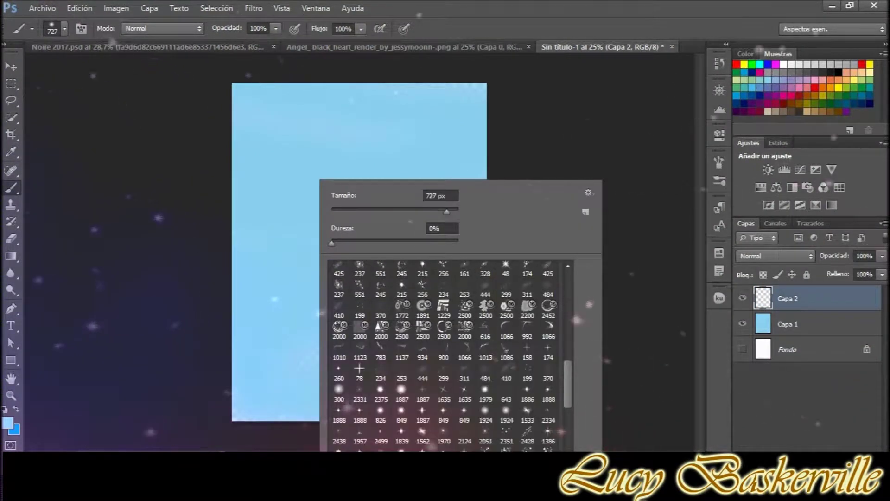
{"action": "scroll", "coordinate": [446, 352], "scroll_direction": "up", "scroll_amount": 1}
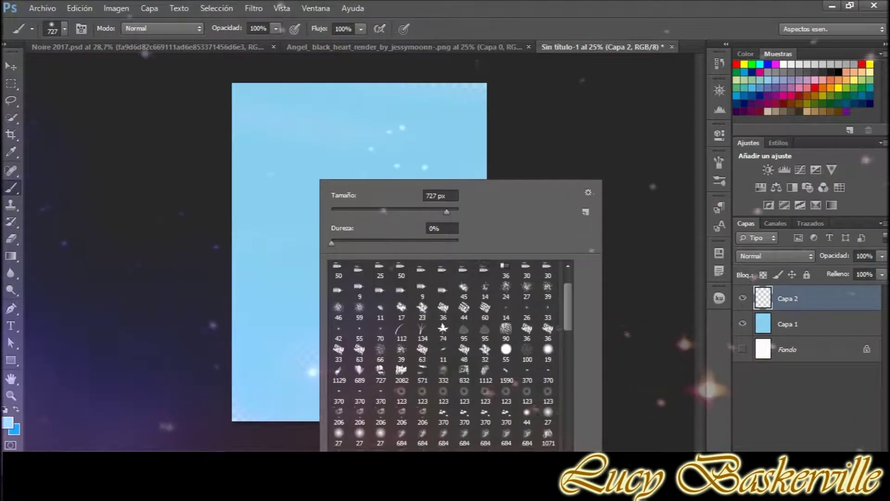
{"action": "scroll", "coordinate": [537, 271], "scroll_direction": "down", "scroll_amount": 3}
{"action": "scroll", "coordinate": [537, 271], "scroll_direction": "down", "scroll_amount": 2}
{"action": "right_click", "coordinate": [399, 159]}
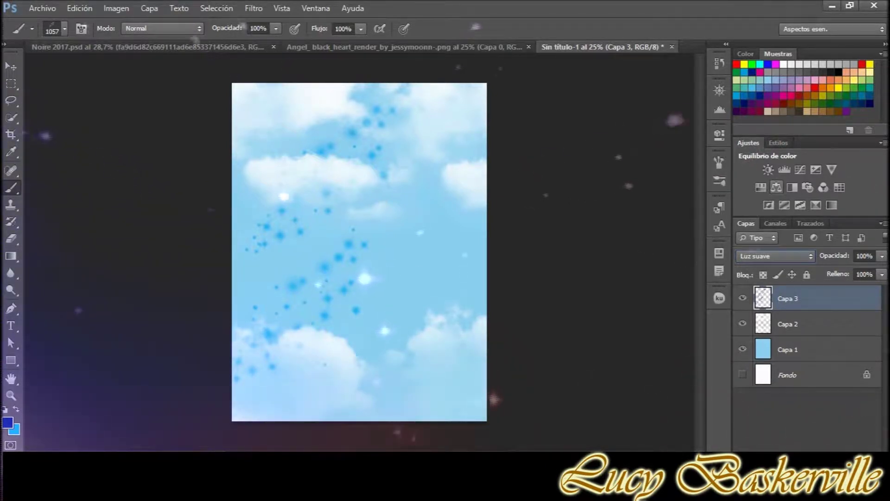
- Set Capa 3 to Sobreexponer color blending and zoom in on the document
{"action": "left_click", "coordinate": [779, 143]}
{"action": "left_click", "coordinate": [774, 308]}
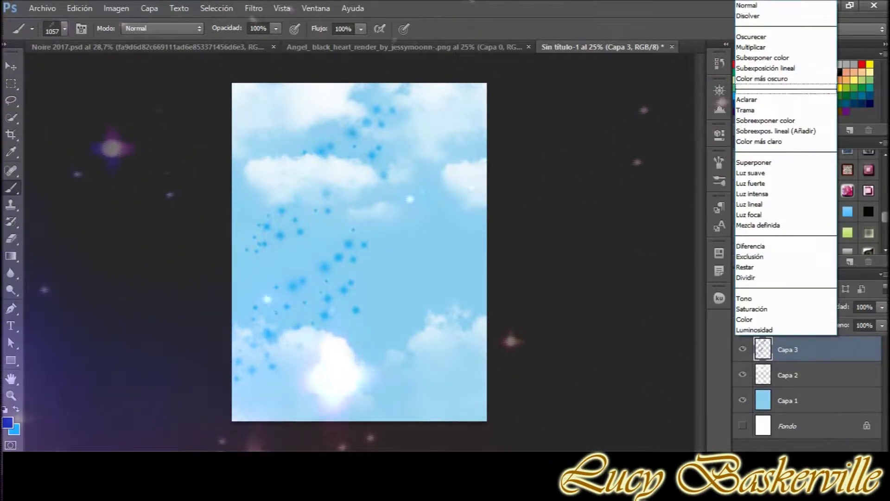
{"action": "left_click", "coordinate": [761, 114]}
{"action": "left_click", "coordinate": [719, 90]}
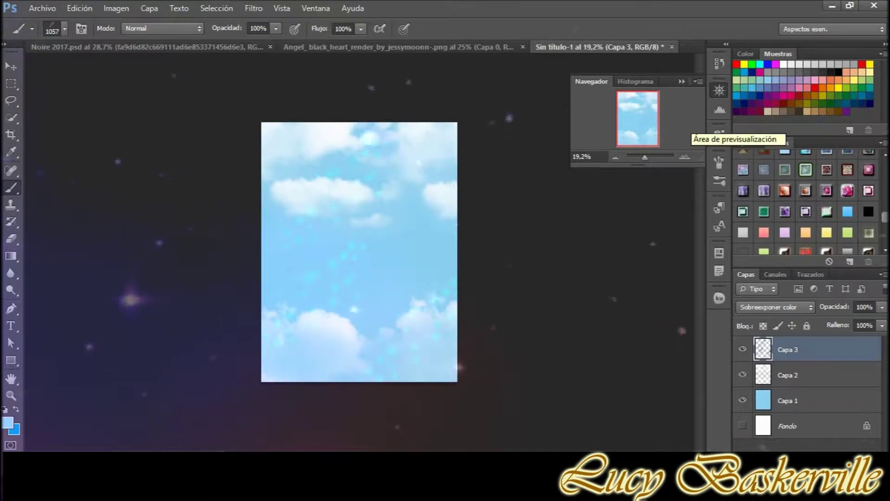
{"action": "left_click_drag", "start_coordinate": [644, 157], "coordinate": [647, 157]}
{"action": "scroll", "coordinate": [359, 251], "scroll_direction": "down", "scroll_amount": 3}
- Add Capa 4 and paint white stars with sparkle brush 2489
{"action": "right_click", "coordinate": [342, 175]}
{"action": "double_click", "coordinate": [442, 428]}
{"action": "key", "text": "ctrl+shift+alt+n"}
{"action": "right_click", "coordinate": [385, 181]}
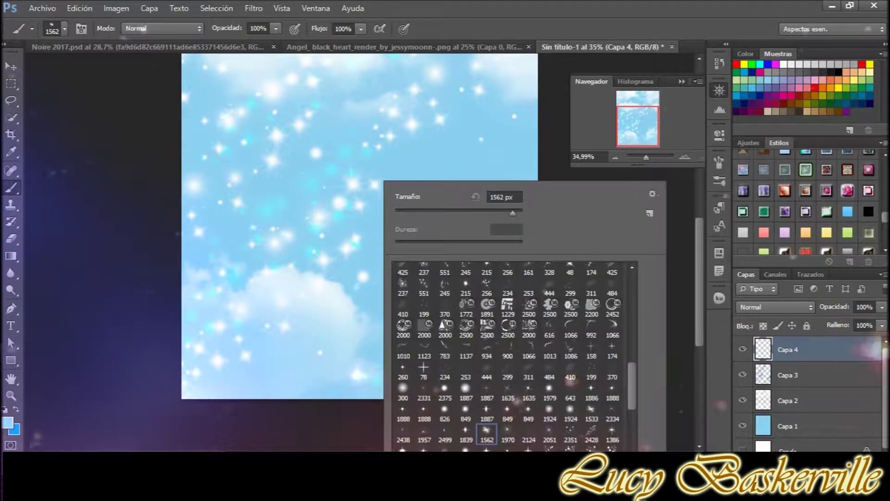
{"action": "key", "text": "Return"}
{"action": "right_click", "coordinate": [417, 180]}
{"action": "key", "text": "Return"}
{"action": "left_click", "coordinate": [775, 307]}
{"action": "right_click", "coordinate": [442, 176]}
{"action": "double_click", "coordinate": [650, 390]}
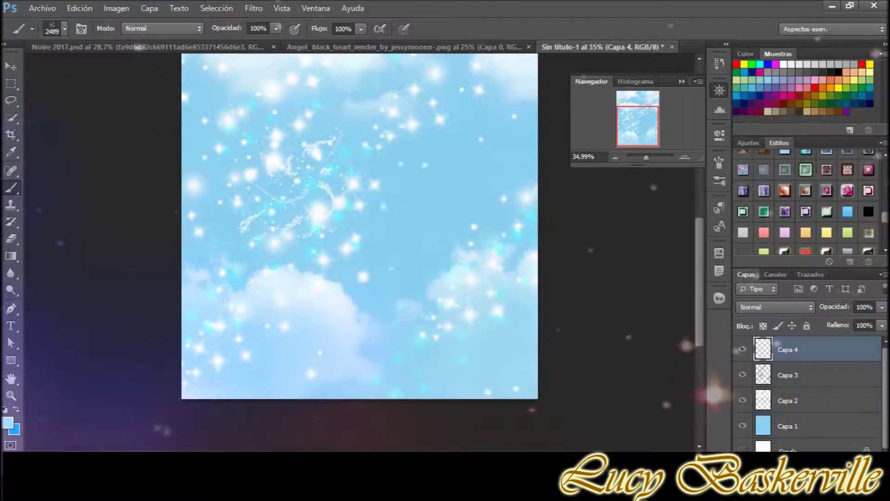
{"action": "right_click", "coordinate": [420, 116]}
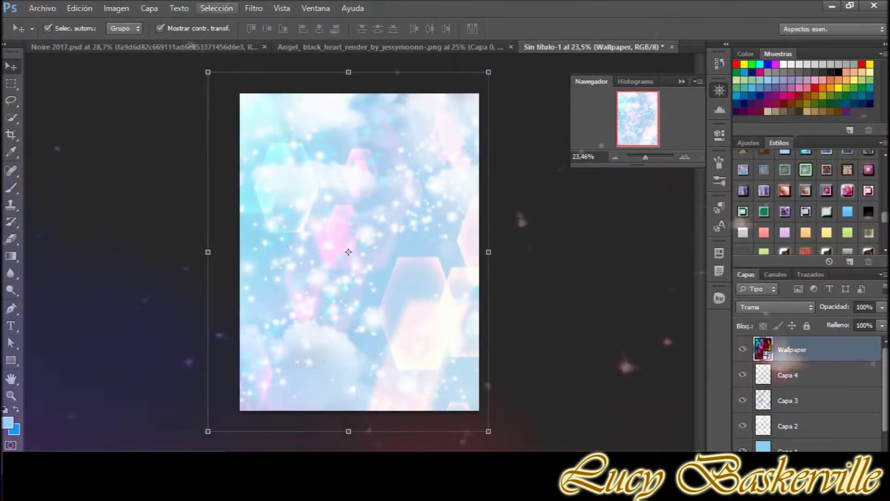
- Flip the Wallpaper layer with Free Transform (Ctrl+T)
{"action": "key", "text": "ctrl+t"}
{"action": "right_click", "coordinate": [439, 118]}
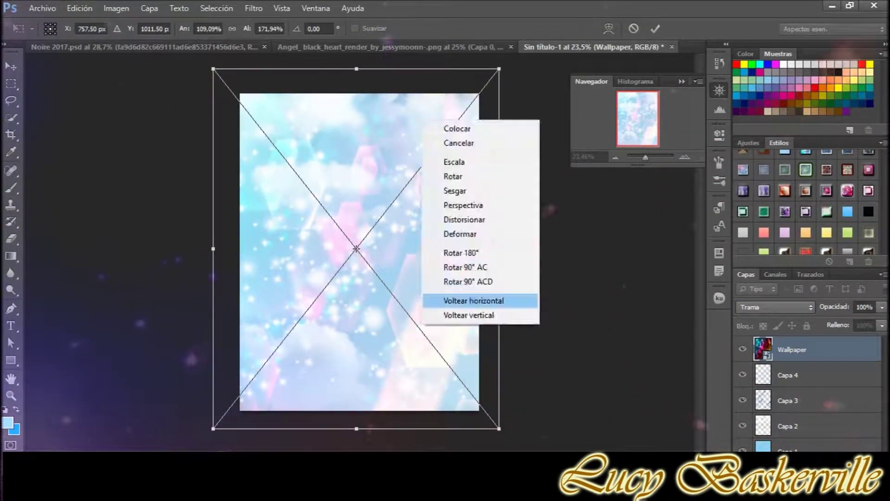
{"action": "left_click", "coordinate": [464, 373]}
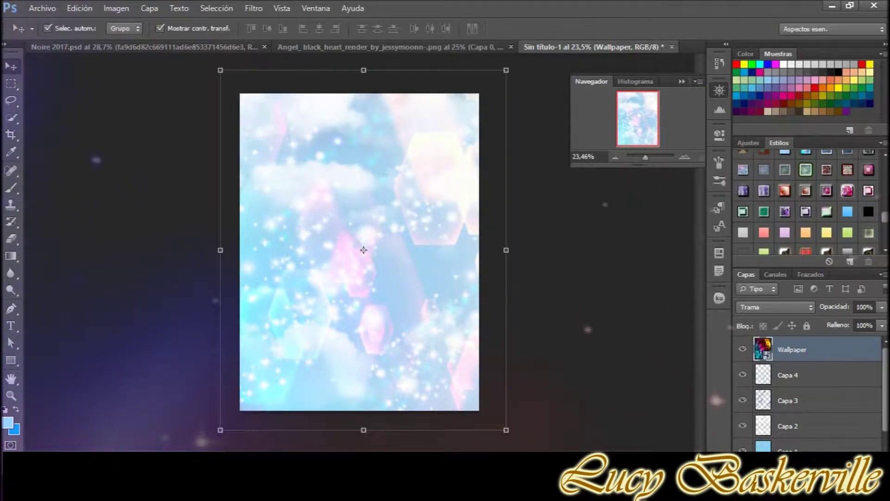
- Place the angel render and light-beams image, the angel blended in Trama
{"action": "right_click", "coordinate": [351, 182]}
{"action": "scroll", "coordinate": [478, 352], "scroll_direction": "down", "scroll_amount": 5}
{"action": "scroll", "coordinate": [477, 353], "scroll_direction": "down", "scroll_amount": 5}
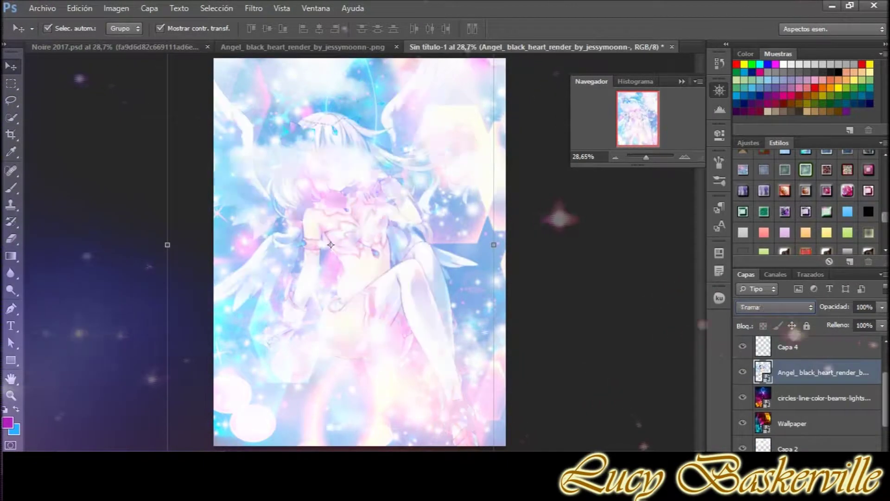
- Cycle the sparkle layer's blending and set the angel render to Aclarar
{"action": "key", "text": "shift+minus"}
{"action": "key", "text": "shift+minus"}
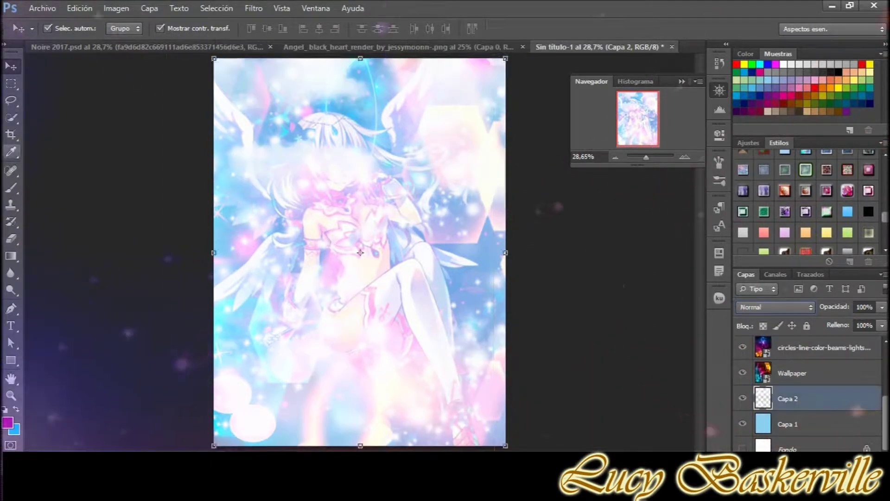
{"action": "key", "text": "alt+bracketleft"}
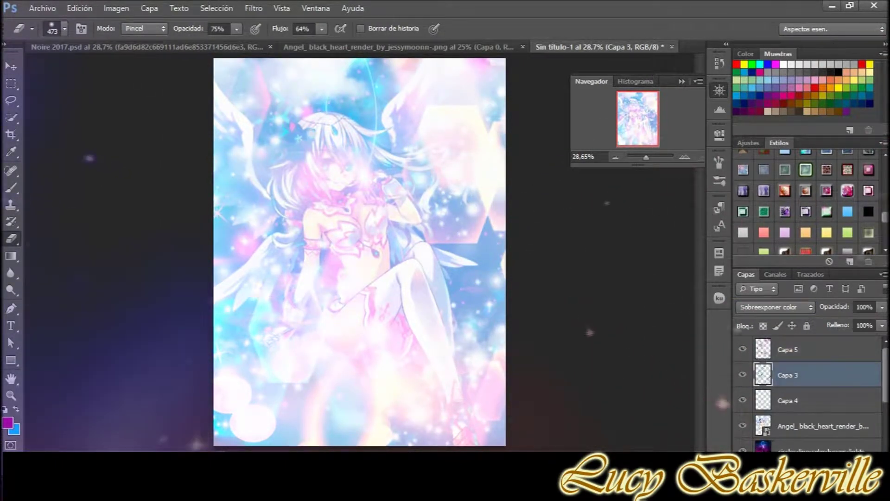
{"action": "left_click", "coordinate": [821, 424]}
{"action": "left_click", "coordinate": [775, 307]}
{"action": "left_click", "coordinate": [752, 99]}
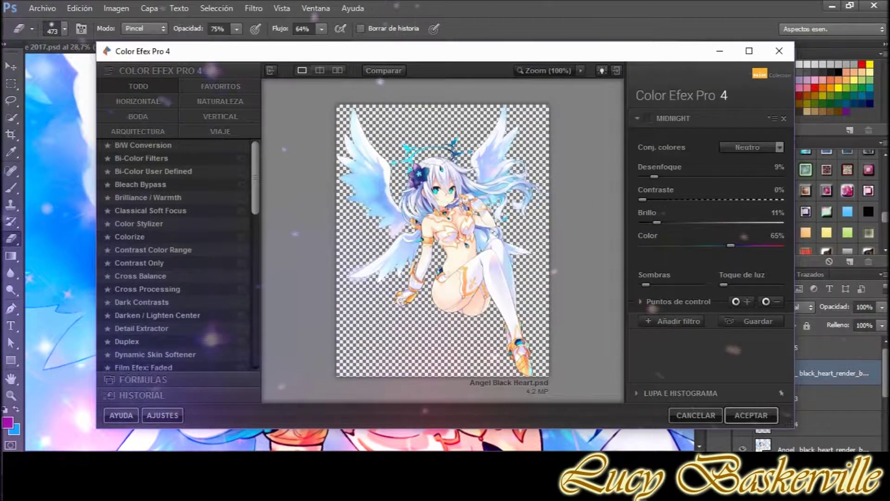
- Preview the face at 100% and keep Midnight as the first filter
{"action": "left_click", "coordinate": [446, 218]}
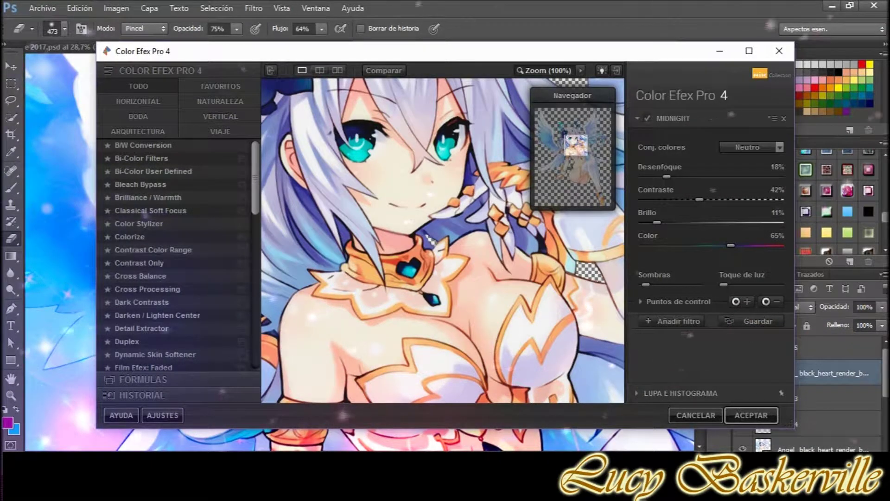
{"action": "left_click", "coordinate": [141, 328]}
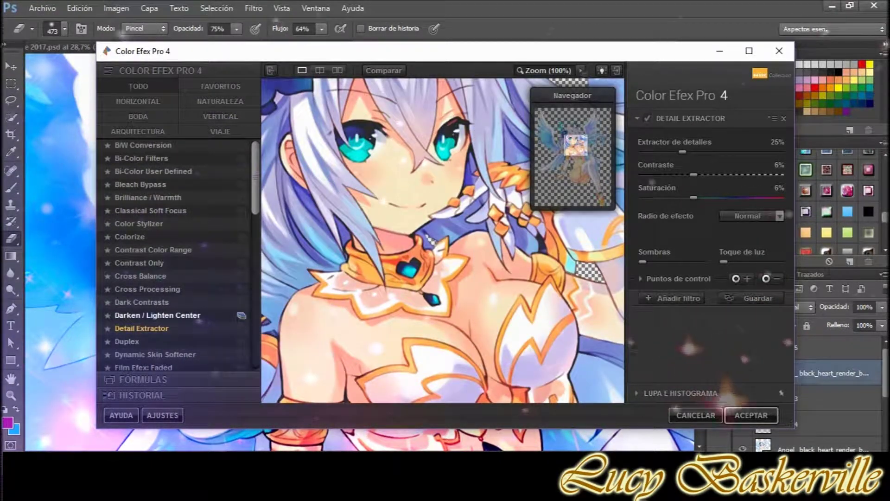
{"action": "scroll", "coordinate": [176, 255], "scroll_direction": "down", "scroll_amount": 4}
{"action": "scroll", "coordinate": [176, 255], "scroll_direction": "down", "scroll_amount": 4}
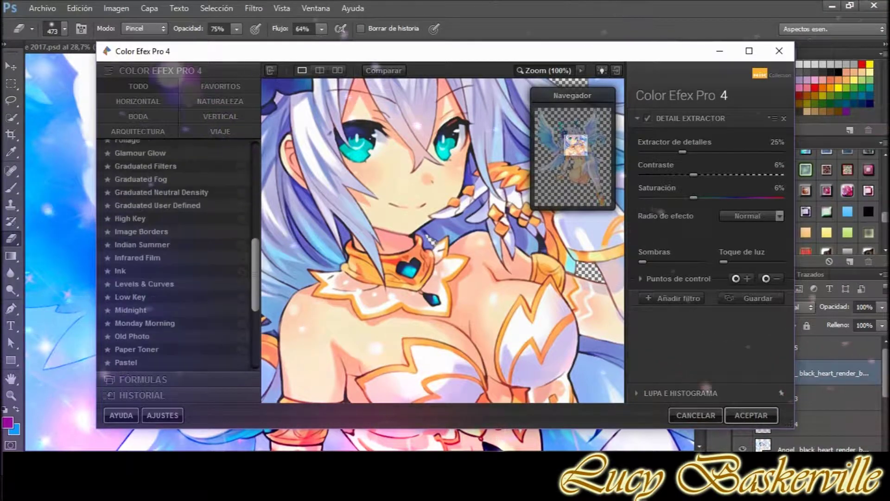
{"action": "left_click", "coordinate": [131, 304]}
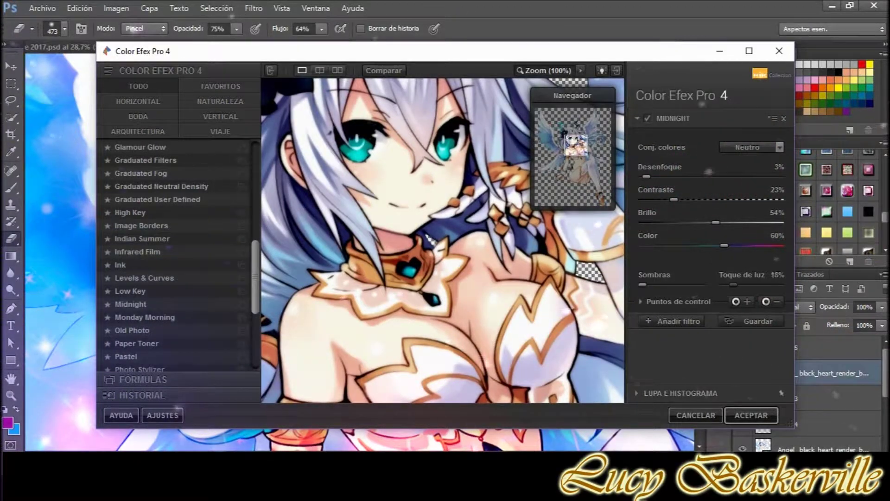
{"action": "left_click", "coordinate": [675, 321]}
- Add Cross Processing as the second filter after trying Duplex and Darken/Lighten Center
{"action": "scroll", "coordinate": [177, 255], "scroll_direction": "up", "scroll_amount": 4}
{"action": "left_click", "coordinate": [127, 172]}
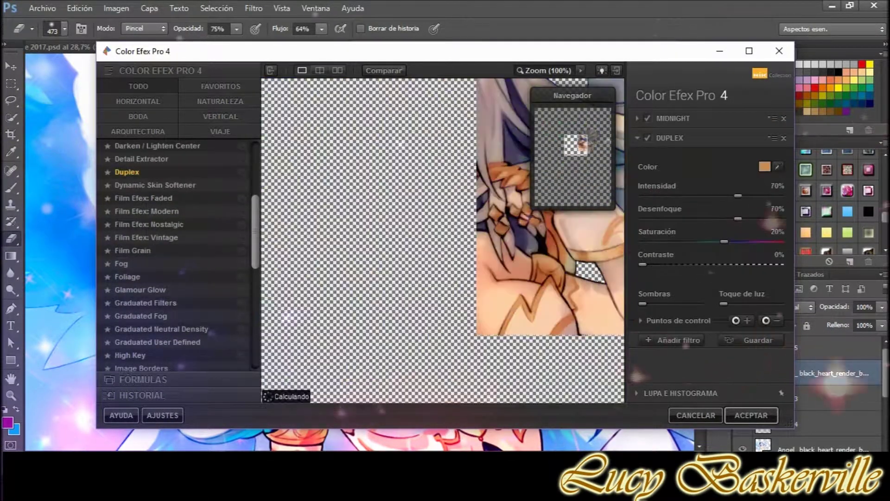
{"action": "left_click", "coordinate": [185, 158]}
{"action": "scroll", "coordinate": [176, 255], "scroll_direction": "up", "scroll_amount": 2}
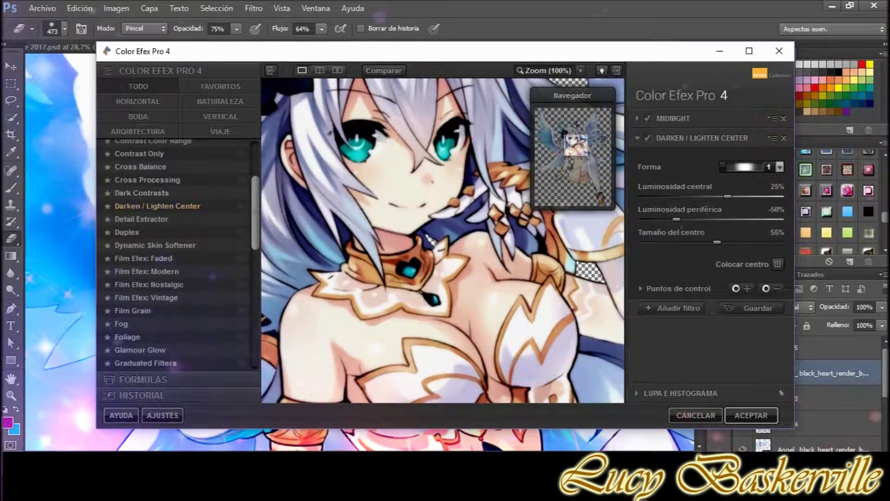
{"action": "left_click", "coordinate": [148, 180]}
- Set the Cross Processing method to C01, then add a Cross Balance filter
{"action": "left_click", "coordinate": [747, 166]}
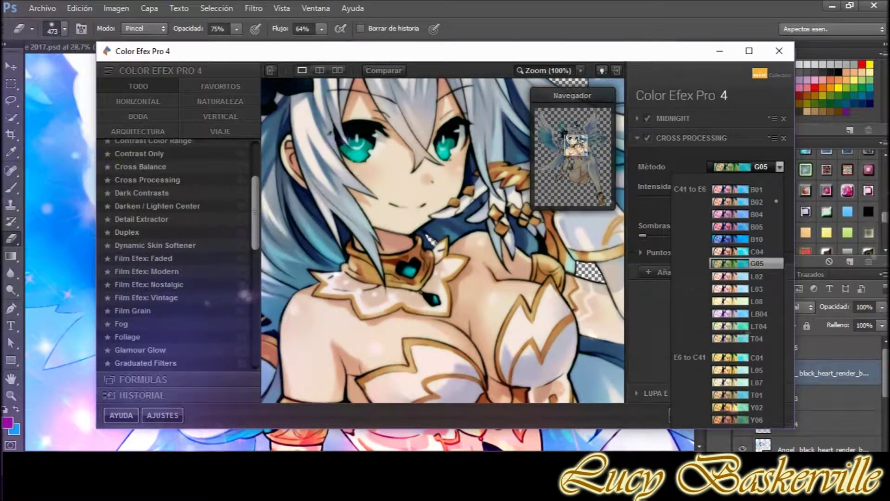
{"action": "key", "text": "Down"}
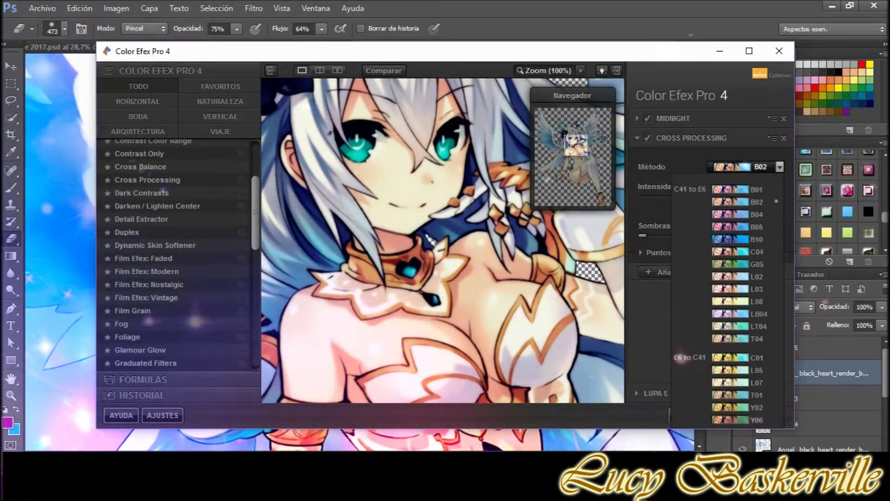
{"action": "key", "text": "Down"}
{"action": "left_click", "coordinate": [776, 201]}
{"action": "left_click", "coordinate": [780, 167]}
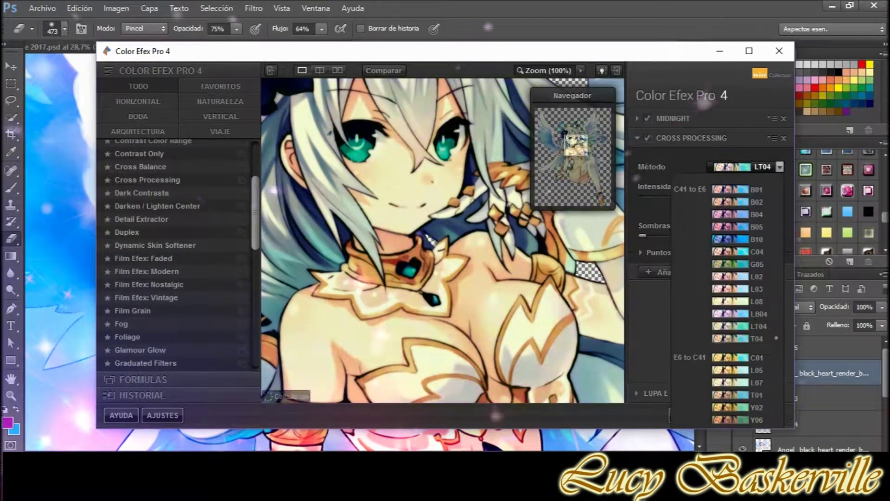
{"action": "left_click", "coordinate": [780, 167]}
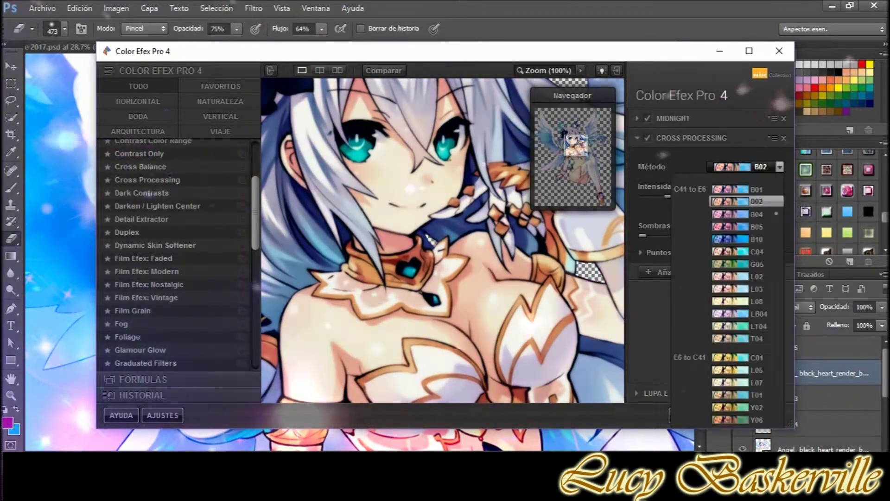
{"action": "left_click", "coordinate": [757, 289]}
{"action": "left_click", "coordinate": [780, 166]}
{"action": "key", "text": "Down"}
{"action": "key", "text": "Down"}
{"action": "key", "text": "Down"}
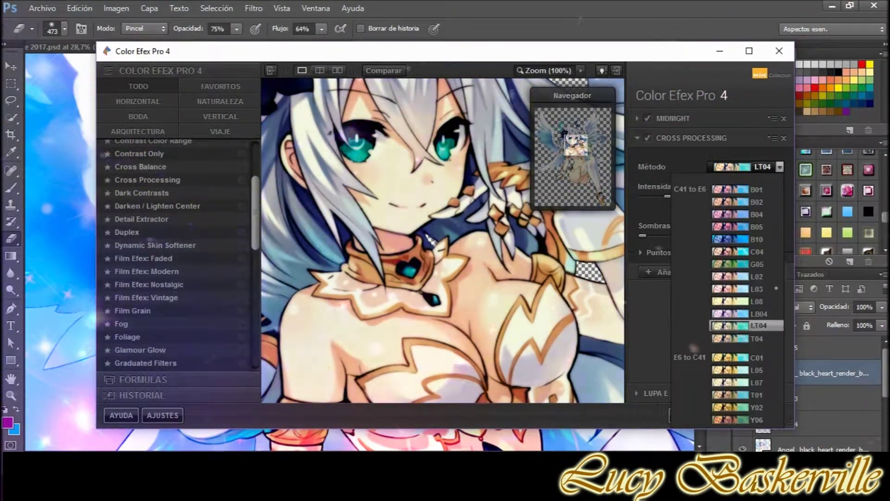
{"action": "key", "text": "Up"}
{"action": "key", "text": "Return"}
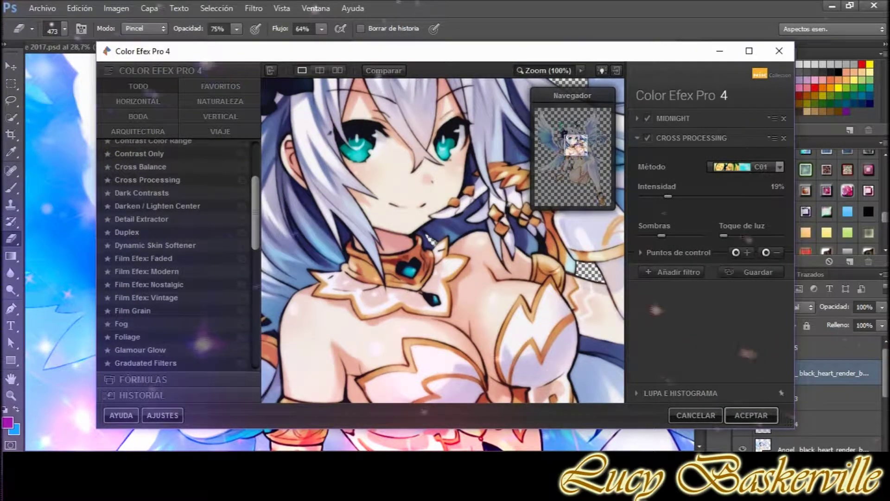
{"action": "left_click", "coordinate": [675, 272]}
{"action": "left_click", "coordinate": [140, 166]}
- Set Cross Balance to Daylight To Tungsten (1) at about half intensity
{"action": "left_click", "coordinate": [762, 186]}
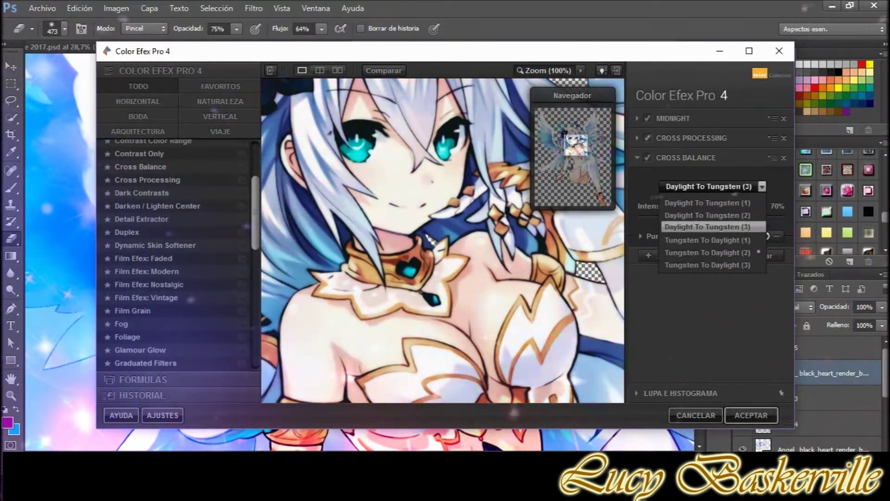
{"action": "key", "text": "Up"}
{"action": "key", "text": "Up"}
{"action": "key", "text": "Return"}
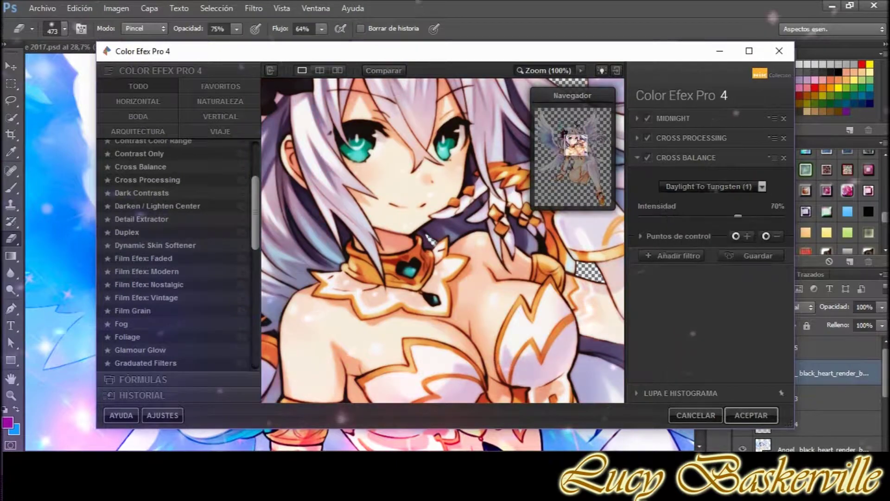
{"action": "left_click", "coordinate": [640, 236]}
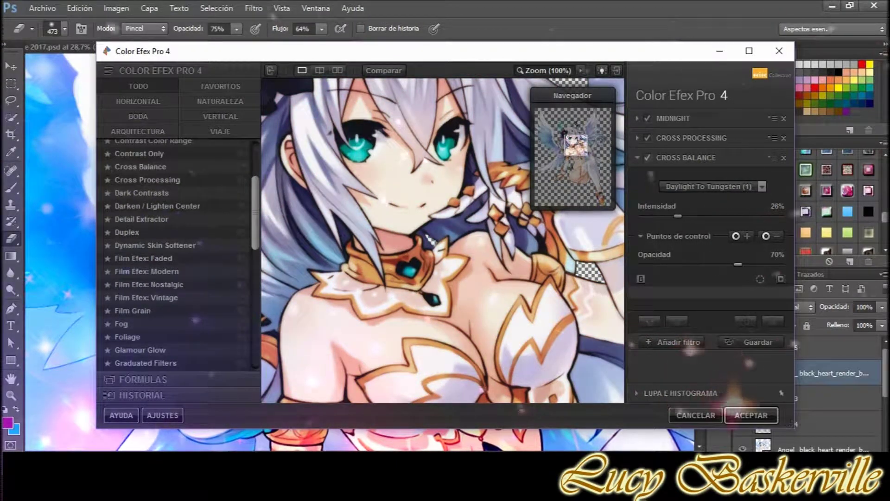
{"action": "left_click_drag", "start_coordinate": [678, 217], "coordinate": [713, 216]}
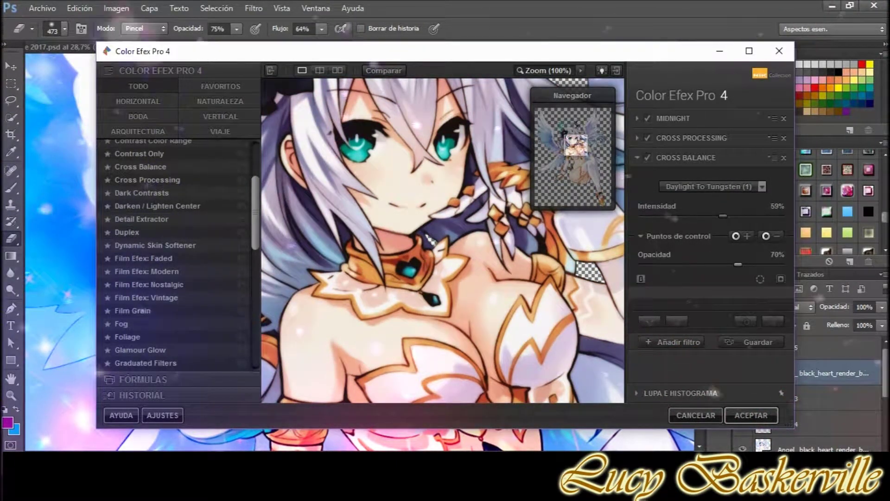
- Add a Levels & Curves filter with a brightened midtone curve
{"action": "left_click", "coordinate": [673, 342]}
{"action": "scroll", "coordinate": [176, 255], "scroll_direction": "up", "scroll_amount": 3}
{"action": "left_click", "coordinate": [140, 147]}
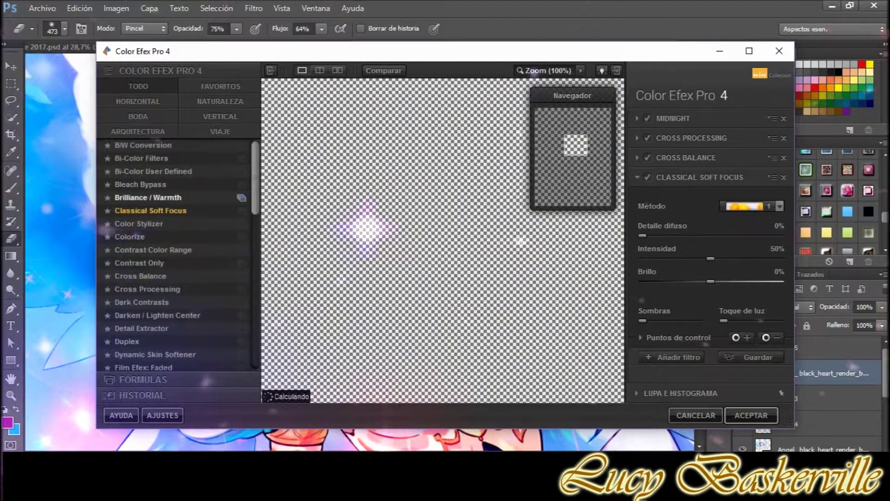
{"action": "scroll", "coordinate": [176, 255], "scroll_direction": "down", "scroll_amount": 3}
{"action": "left_click", "coordinate": [156, 198]}
{"action": "scroll", "coordinate": [176, 256], "scroll_direction": "down", "scroll_amount": 2}
{"action": "scroll", "coordinate": [176, 255], "scroll_direction": "down", "scroll_amount": 2}
{"action": "left_click", "coordinate": [144, 307]}
{"action": "mouse_move", "coordinate": [756, 240]}
{"action": "left_mouse_down"}
{"action": "mouse_move", "coordinate": [757, 252]}
{"action": "mouse_move", "coordinate": [722, 280]}
{"action": "mouse_move", "coordinate": [723, 371]}
{"action": "mouse_move", "coordinate": [714, 356]}
{"action": "left_mouse_up"}
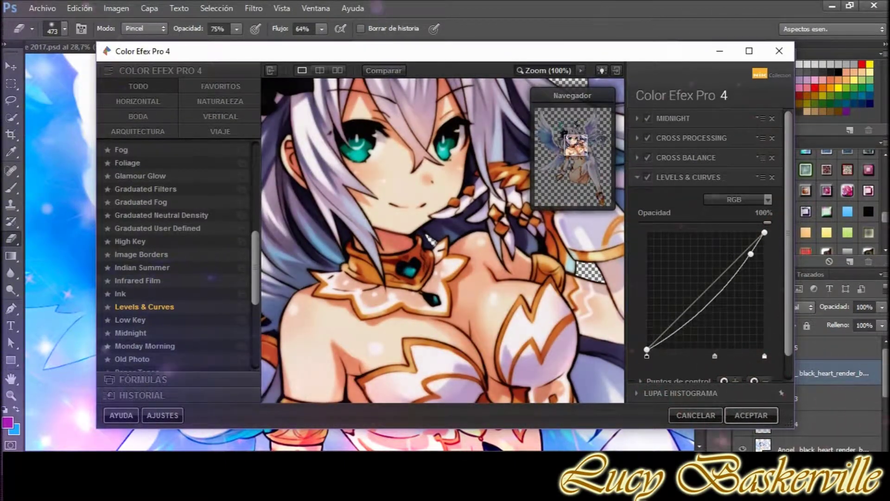
- Try Solarization preset 5, remove it, and replace Levels & Curves with Sunlight
{"action": "left_click", "coordinate": [659, 387]}
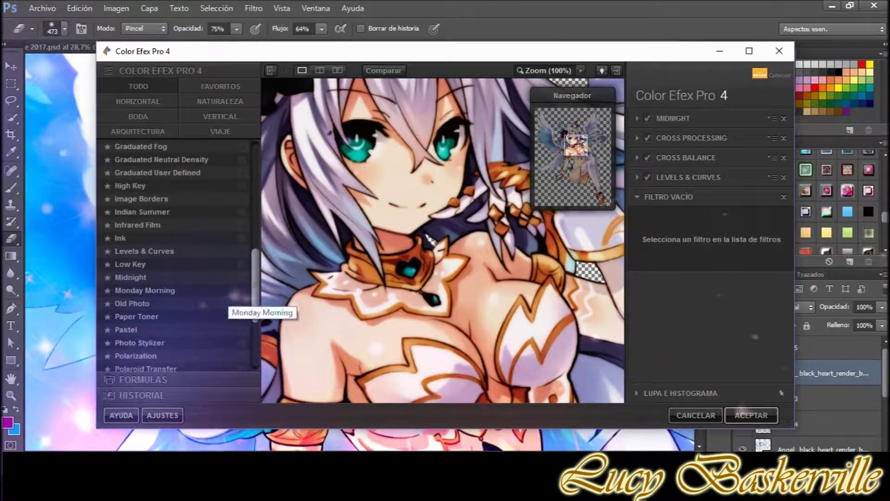
{"action": "left_click", "coordinate": [136, 370]}
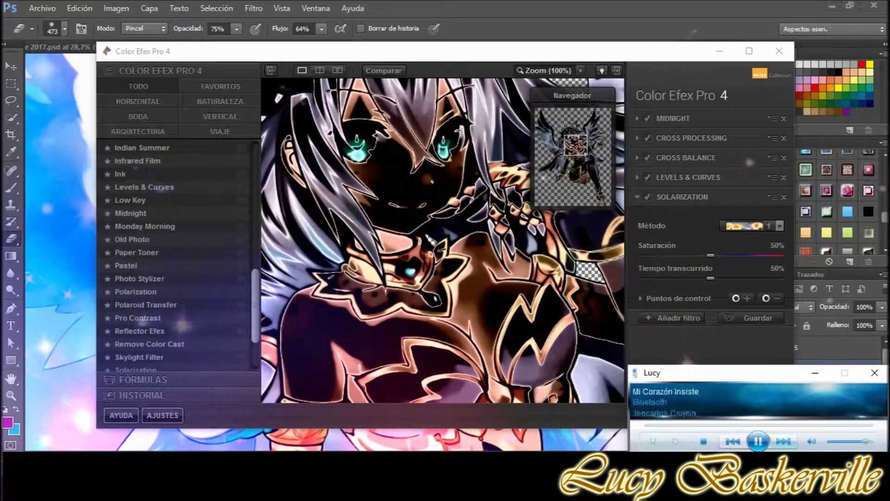
{"action": "left_click", "coordinate": [780, 226]}
{"action": "left_click", "coordinate": [761, 371]}
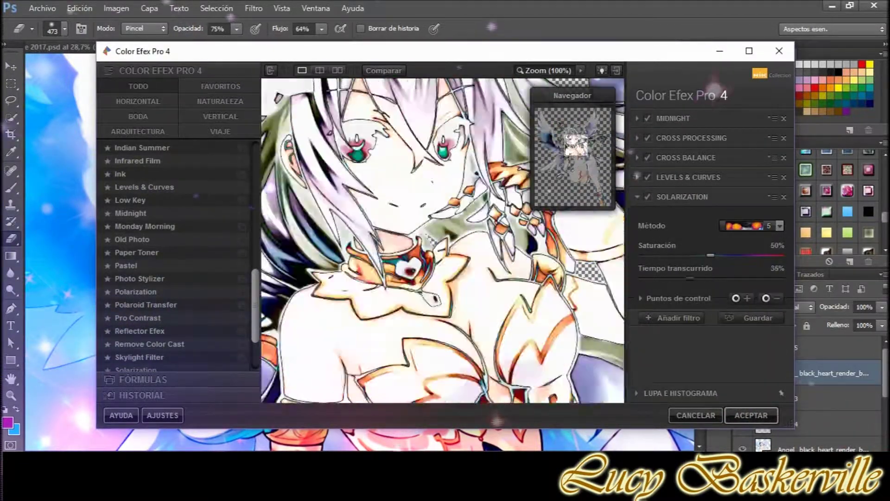
{"action": "left_click", "coordinate": [784, 196]}
{"action": "scroll", "coordinate": [183, 357], "scroll_direction": "down", "scroll_amount": 2}
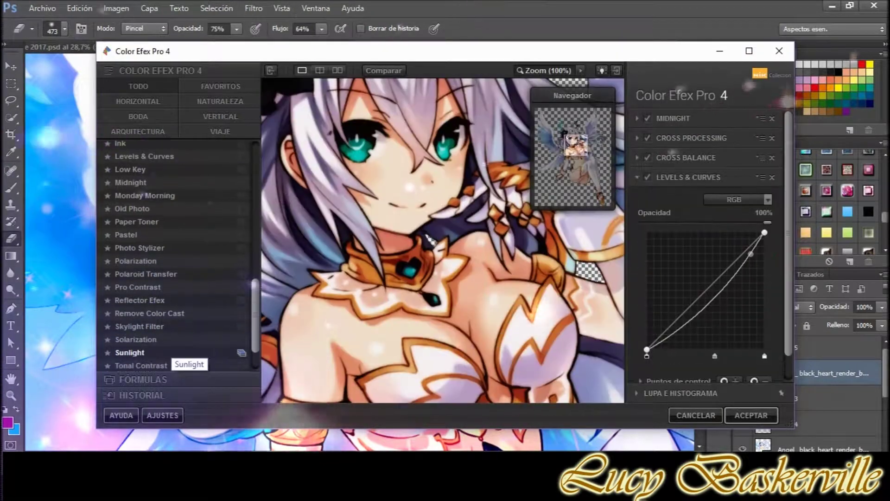
{"action": "left_click", "coordinate": [140, 352]}
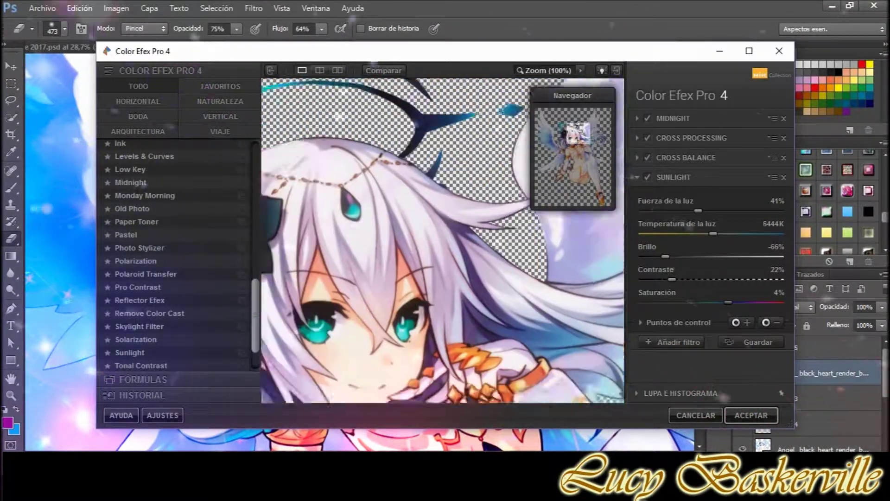
- Add Contrast Color Range with hue 234° and apply the filter stack
{"action": "left_click", "coordinate": [675, 374]}
{"action": "scroll", "coordinate": [186, 279], "scroll_direction": "down", "scroll_amount": 5}
{"action": "scroll", "coordinate": [186, 279], "scroll_direction": "up", "scroll_amount": 10}
{"action": "scroll", "coordinate": [186, 279], "scroll_direction": "up", "scroll_amount": 10}
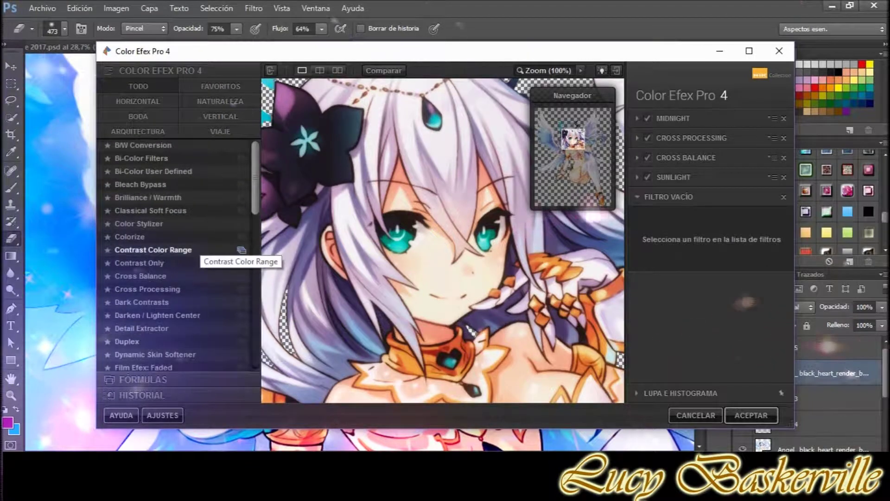
{"action": "left_click", "coordinate": [197, 250]}
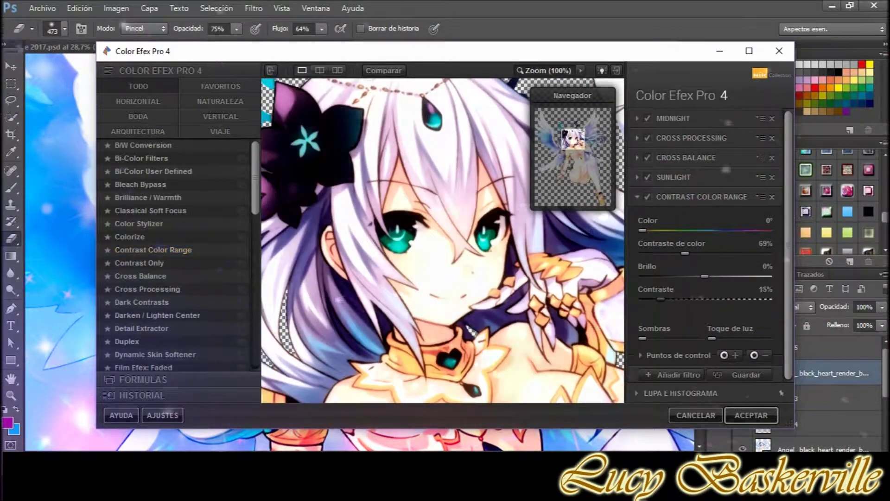
{"action": "left_click_drag", "start_coordinate": [667, 230], "coordinate": [724, 230]}
{"action": "left_click_drag", "start_coordinate": [665, 253], "coordinate": [670, 253]}
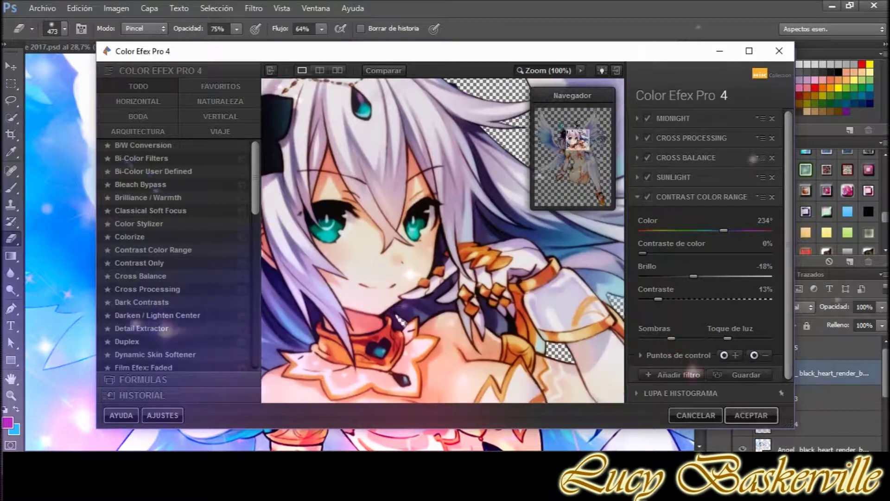
{"action": "key", "text": "Return"}
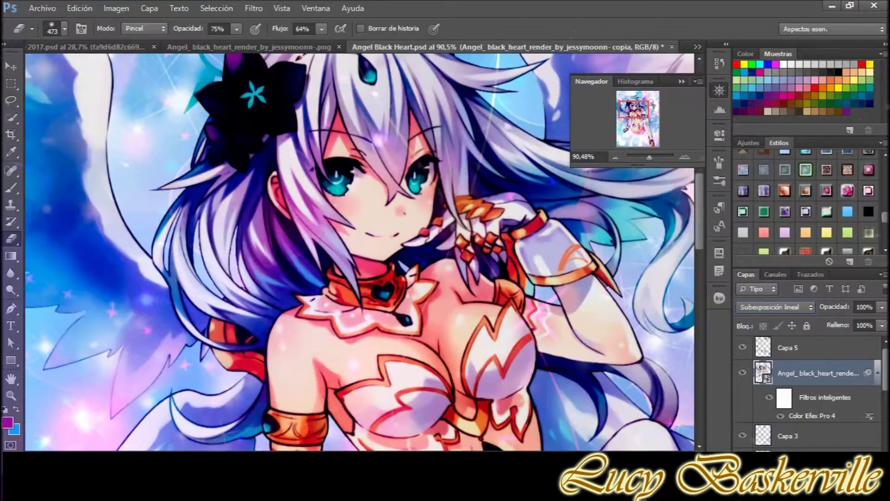
- Duplicate the render layer and blend the copy in Sobreexponer color
{"action": "right_click", "coordinate": [817, 373]}
{"action": "left_click", "coordinate": [686, 42]}
{"action": "key", "text": "Return"}
{"action": "left_click", "coordinate": [775, 307]}
{"action": "left_click", "coordinate": [770, 113]}
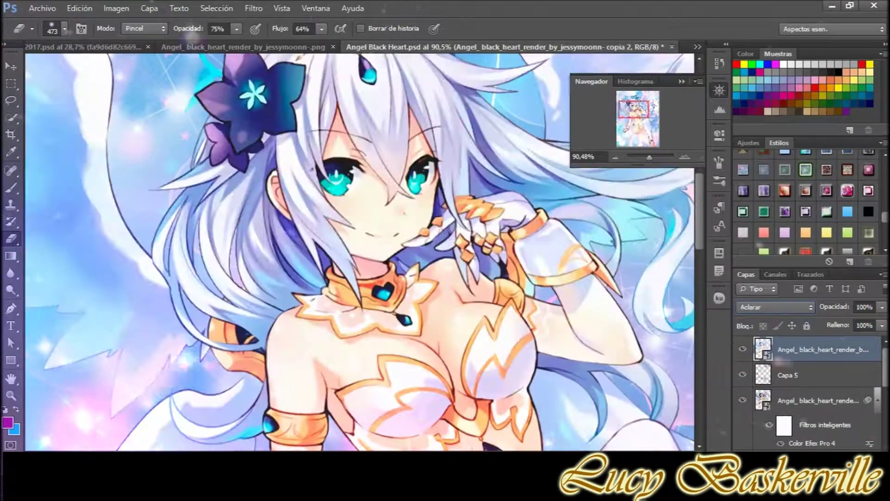
{"action": "key", "text": "v"}
{"action": "key", "text": "ctrl+0"}
{"action": "left_click_drag", "start_coordinate": [646, 157], "coordinate": [647, 157]}
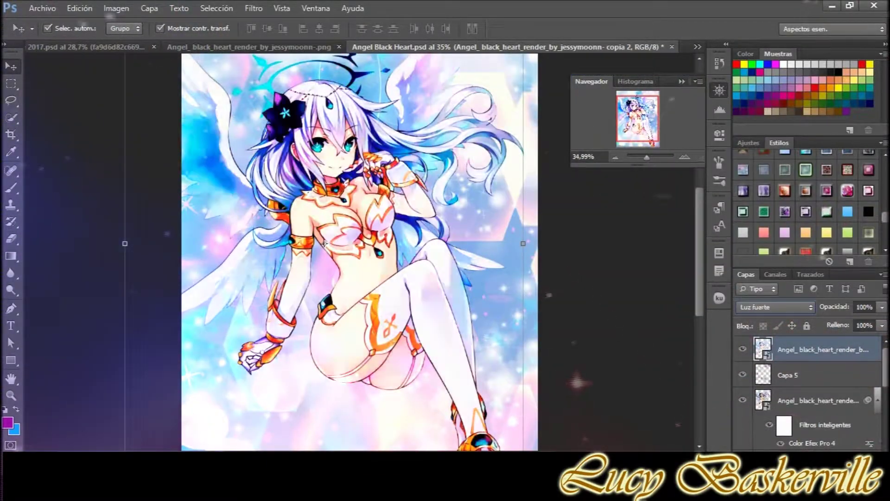
- Steepen the Viveza 2 RGB curve on the copy and switch blending to Aclarar
{"action": "left_click", "coordinate": [119, 391]}
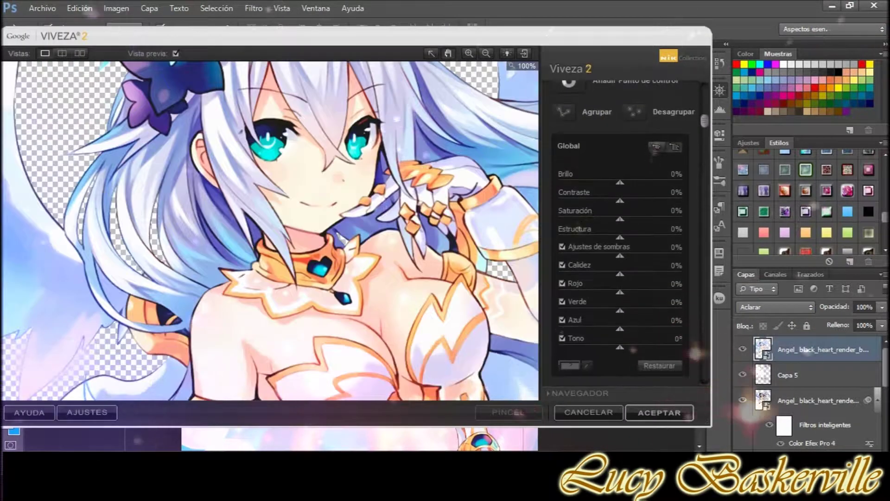
{"action": "scroll", "coordinate": [621, 232], "scroll_direction": "down", "scroll_amount": 5}
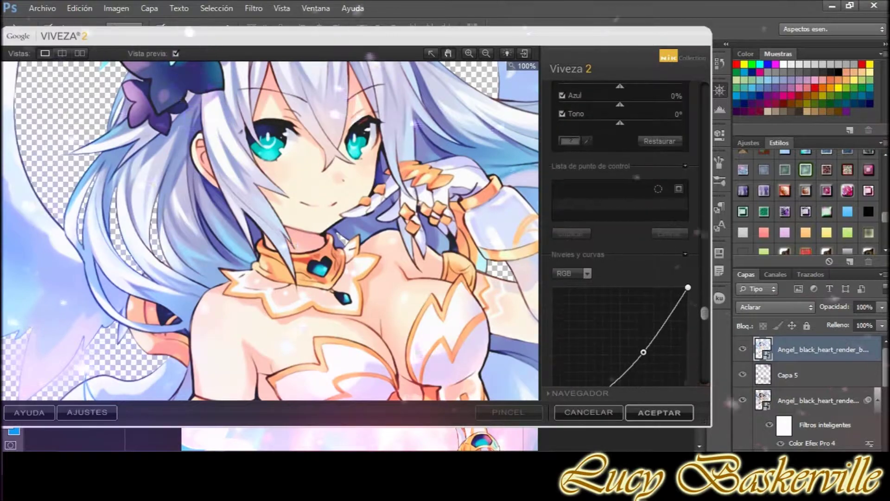
{"action": "left_click_drag", "start_coordinate": [644, 332], "coordinate": [641, 347]}
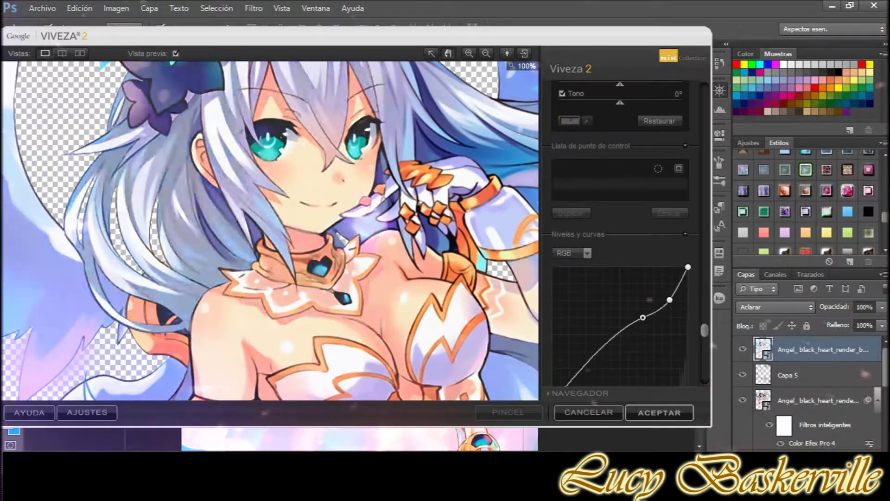
{"action": "scroll", "coordinate": [622, 278], "scroll_direction": "down", "scroll_amount": 1}
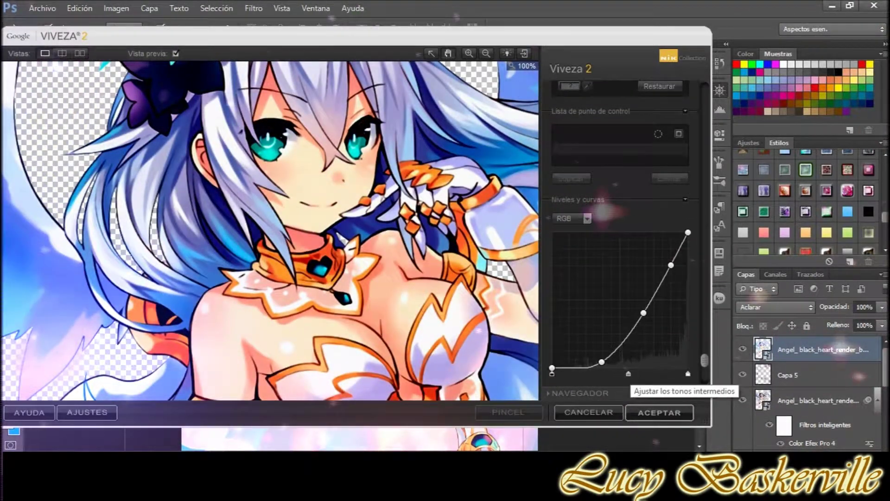
{"action": "left_click", "coordinate": [659, 412]}
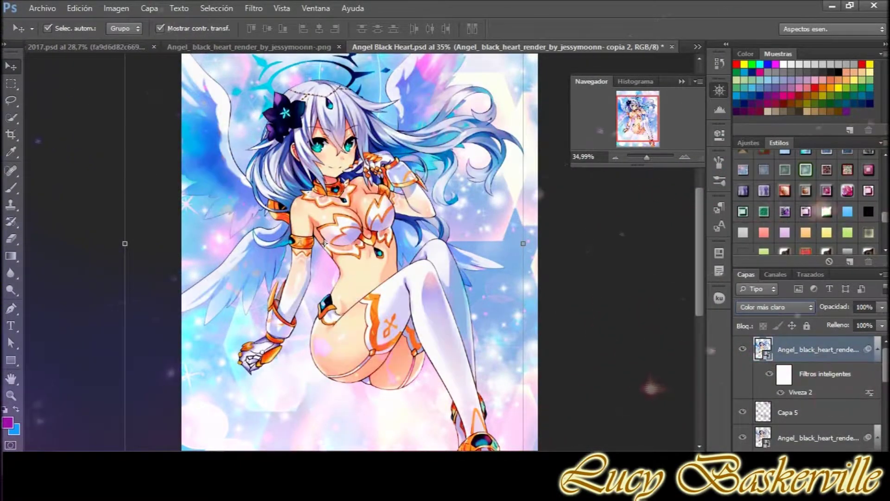
{"action": "key", "text": "shift+minus"}
- Warp the light-beams texture into a curve over the wings
{"action": "scroll", "coordinate": [806, 200], "scroll_direction": "down", "scroll_amount": 3}
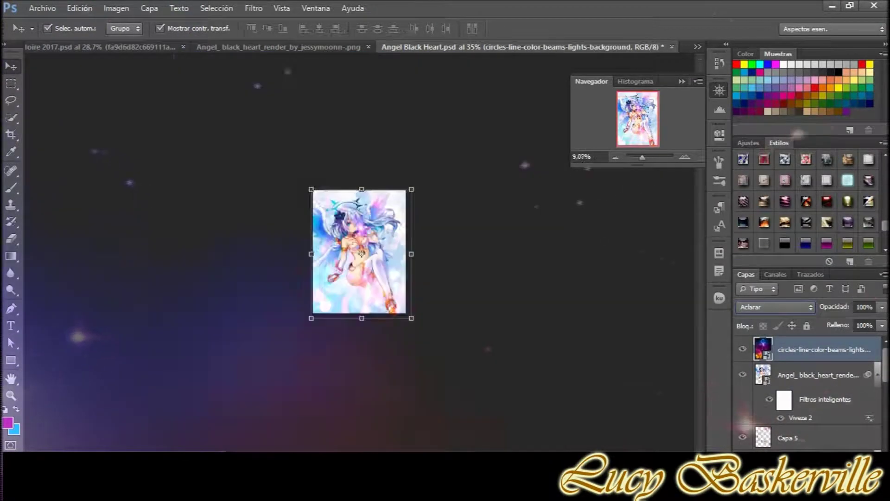
{"action": "key", "text": "ctrl+t"}
{"action": "left_click", "coordinate": [608, 28]}
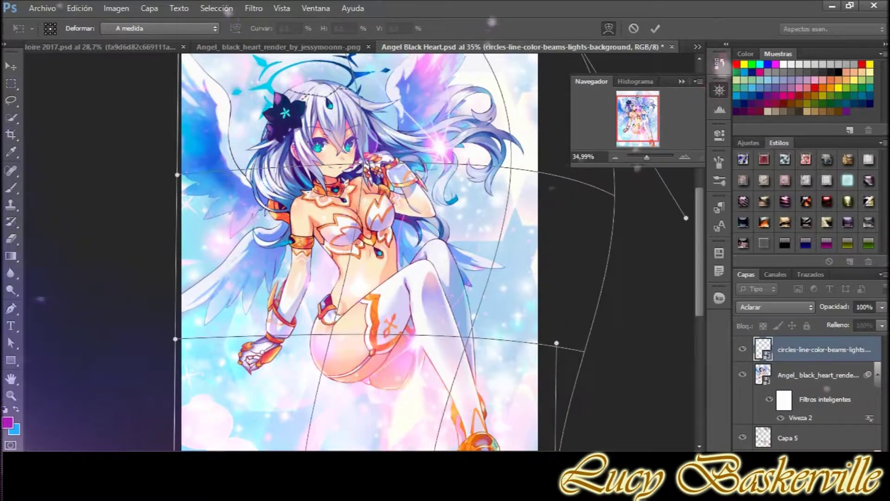
{"action": "left_click_drag", "start_coordinate": [353, 251], "coordinate": [314, 56]}
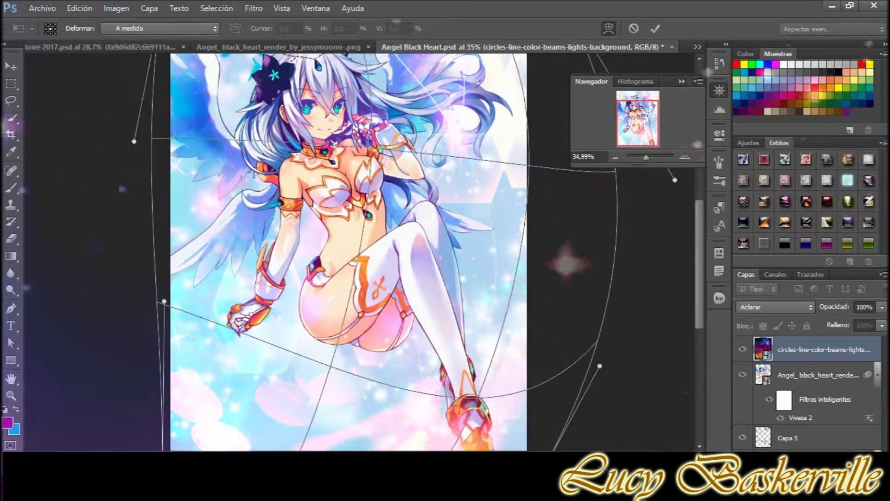
{"action": "scroll", "coordinate": [359, 250], "scroll_direction": "down", "scroll_amount": 5}
{"action": "scroll", "coordinate": [359, 250], "scroll_direction": "up", "scroll_amount": 3}
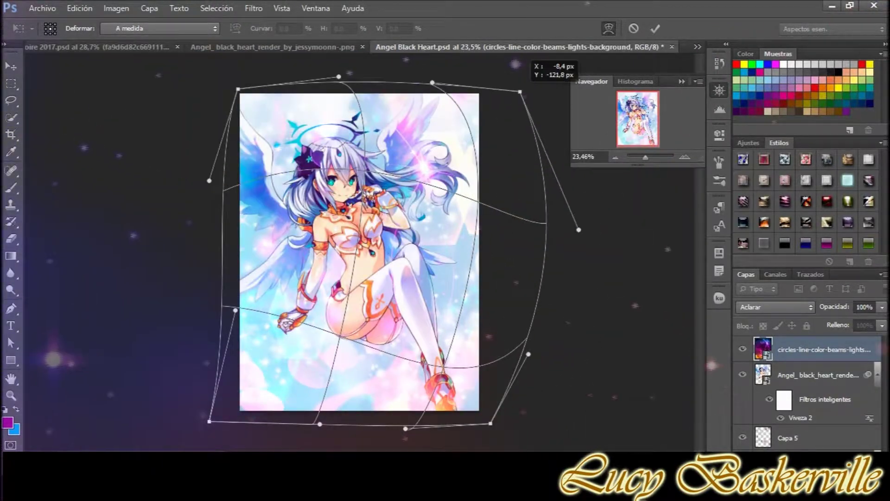
{"action": "key", "text": "Return"}
- Duplicate the light-beams layer and rotate the copy into a new position
{"action": "key", "text": "ctrl+j"}
{"action": "key", "text": "ctrl+t"}
{"action": "mouse_move", "coordinate": [388, 182]}
{"action": "left_mouse_down"}
{"action": "mouse_move", "coordinate": [408, 186]}
{"action": "mouse_move", "coordinate": [320, 206]}
{"action": "left_mouse_up"}
{"action": "key", "text": "Return"}
- Erase the light-beams copy from the angel's face with a soft, low-opacity eraser
{"action": "key", "text": "e"}
{"action": "scroll", "coordinate": [343, 194], "scroll_direction": "up", "scroll_amount": 5}
{"action": "right_click", "coordinate": [418, 146]}
{"action": "key", "text": "5"}
{"action": "key", "text": "5"}
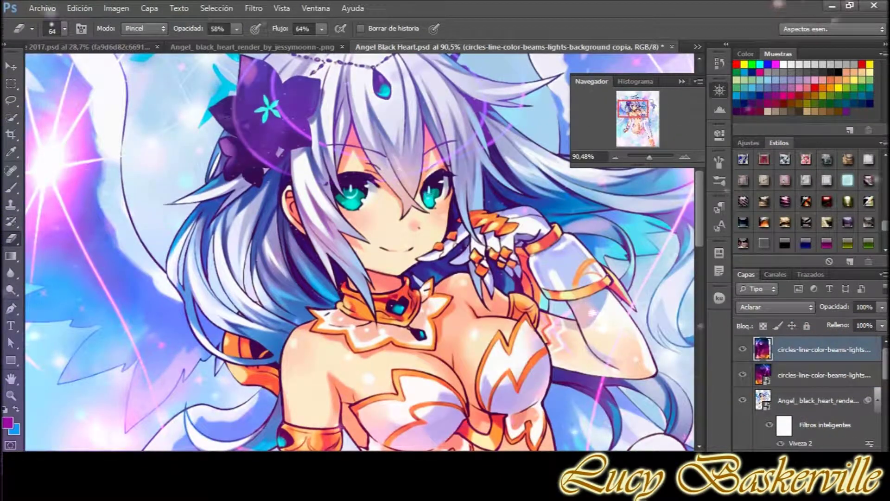
{"action": "key", "text": "alt+bracketleft"}
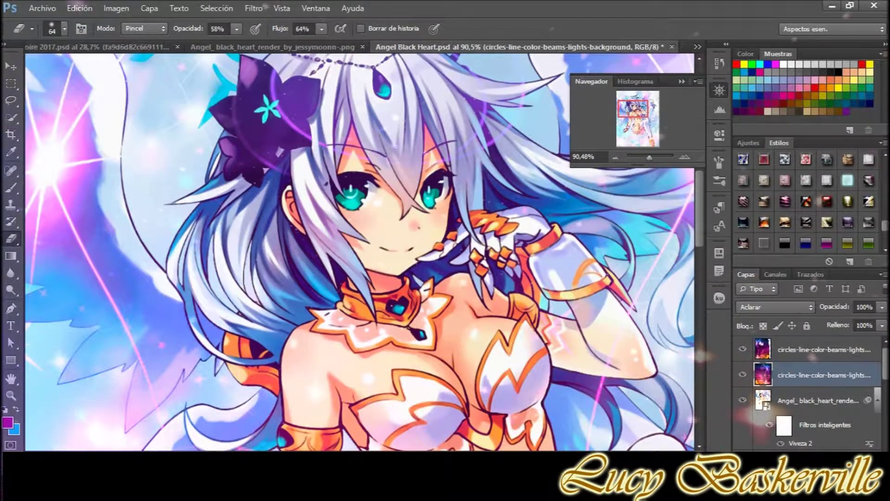
{"action": "key", "text": "alt+bracketright"}
{"action": "right_click", "coordinate": [292, 173]}
{"action": "key", "text": "Escape"}
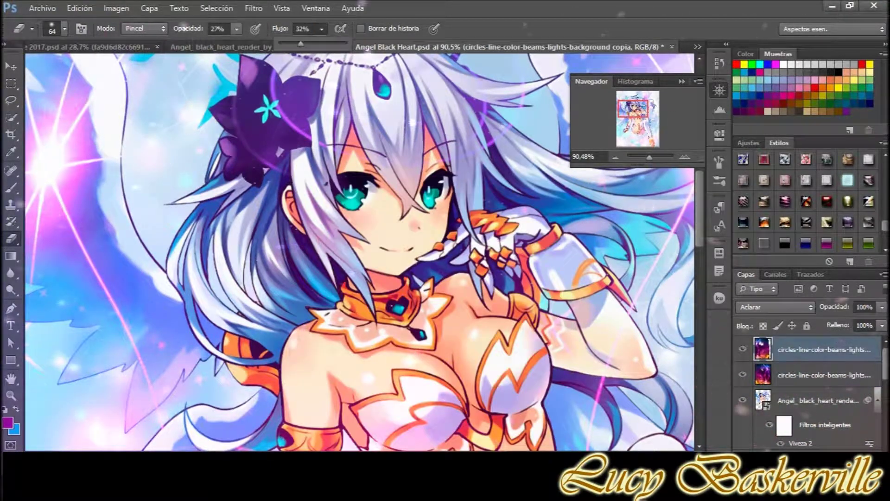
{"action": "scroll", "coordinate": [359, 250], "scroll_direction": "down", "scroll_amount": 10}
{"action": "scroll", "coordinate": [359, 250], "scroll_direction": "up", "scroll_amount": 3}
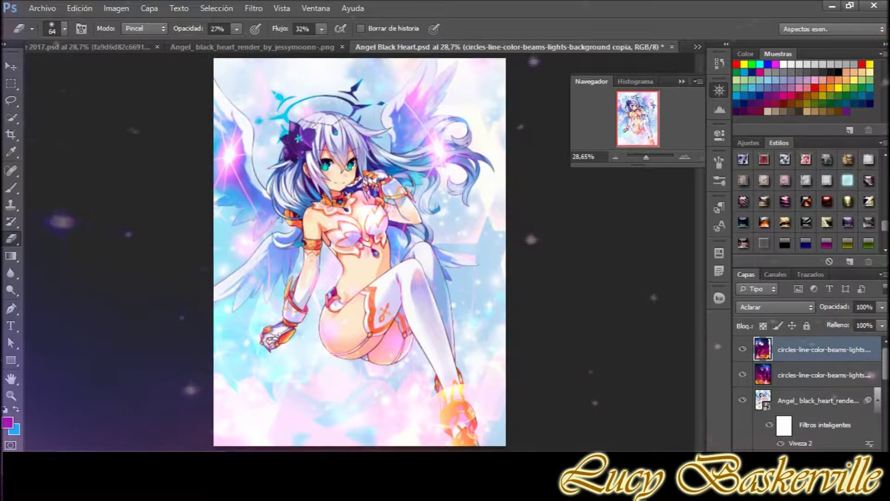
- Lower the bottom light-beams layer to 84% and apply Viveza 2 to the render
{"action": "key", "text": "alt+bracketleft"}
{"action": "left_click", "coordinate": [882, 326]}
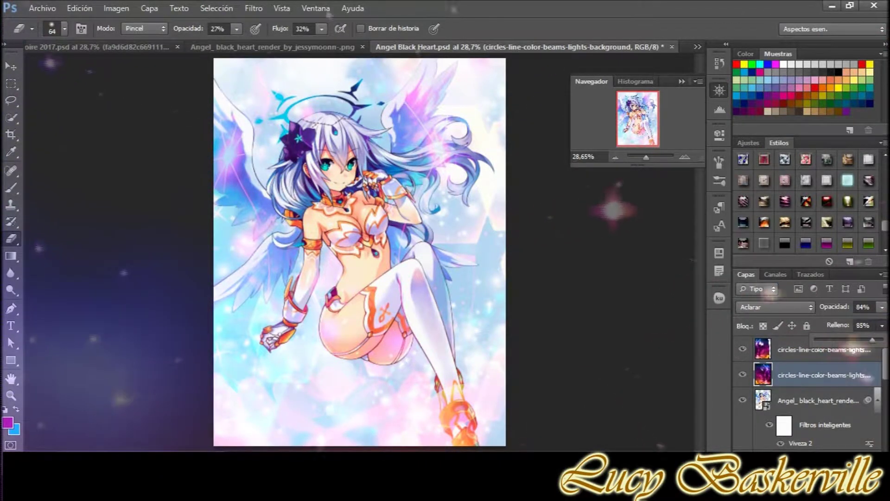
{"action": "right_click", "coordinate": [817, 401]}
{"action": "left_click", "coordinate": [723, 60]}
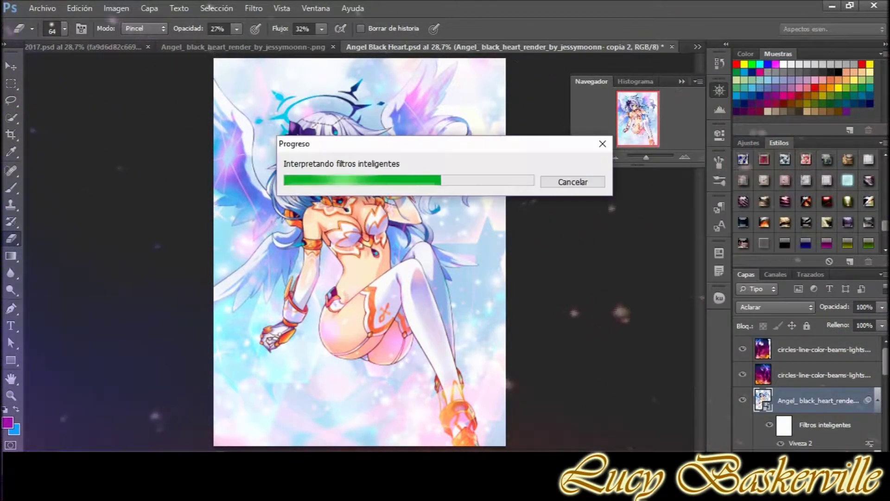
- Duplicate the filtered render below the light-beams layer and blend it in Color más oscuro
{"action": "key", "text": "alt+bracketright"}
{"action": "key", "text": "alt+bracketright"}
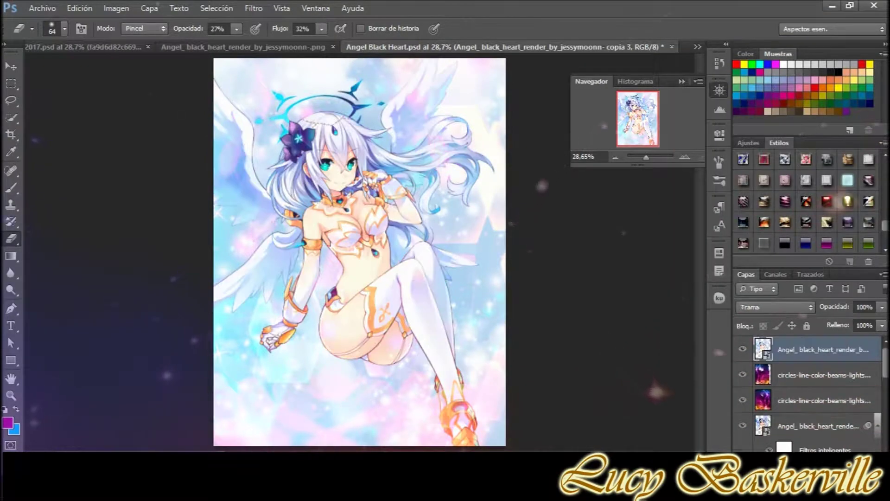
{"action": "key", "text": "ctrl+bracketleft"}
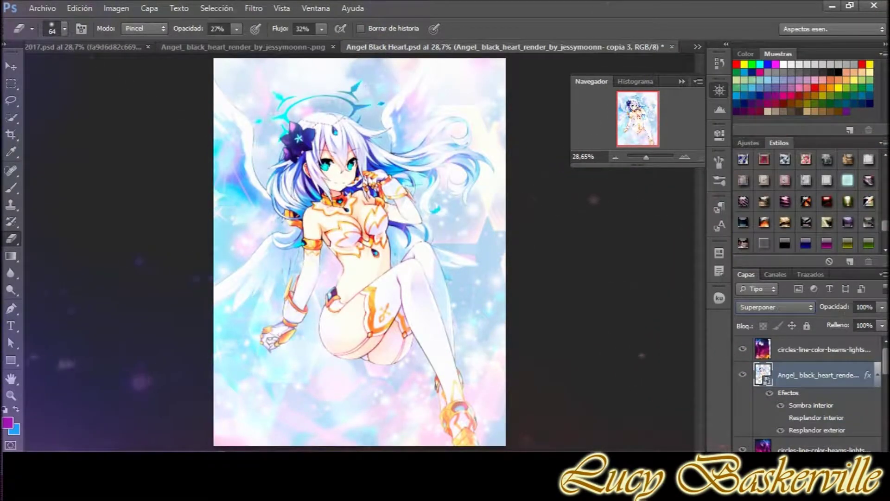
{"action": "scroll", "coordinate": [359, 250], "scroll_direction": "up", "scroll_amount": 5}
{"action": "left_click", "coordinate": [774, 307]}
{"action": "left_click", "coordinate": [774, 262]}
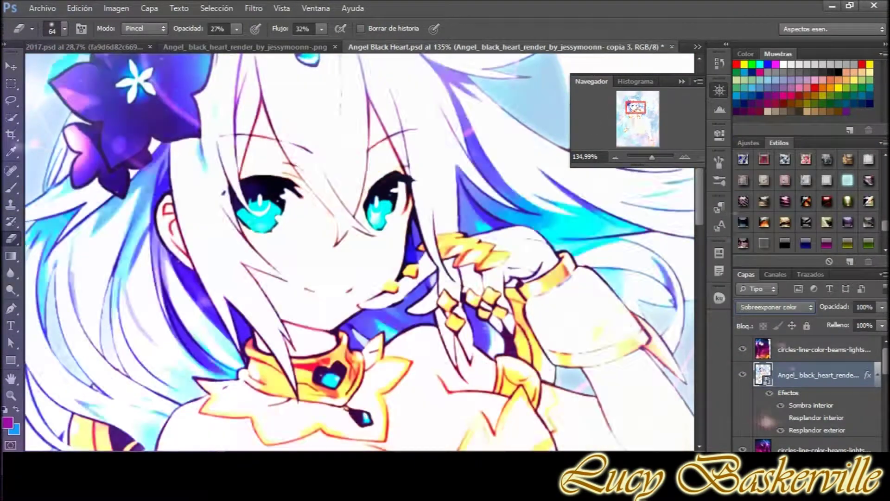
{"action": "key", "text": "shift+minus"}
{"action": "key", "text": "shift+minus"}
{"action": "key", "text": "shift+minus"}
{"action": "scroll", "coordinate": [359, 251], "scroll_direction": "down", "scroll_amount": 5}
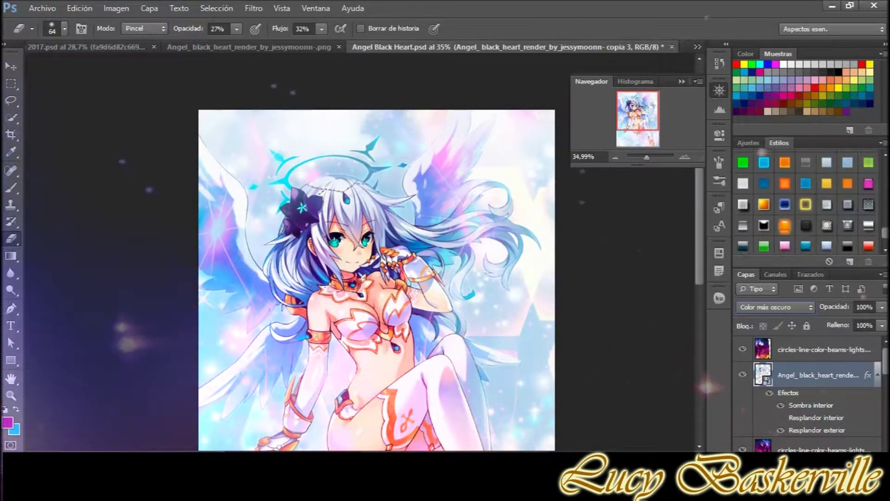
{"action": "scroll", "coordinate": [806, 204], "scroll_direction": "down", "scroll_amount": 3}
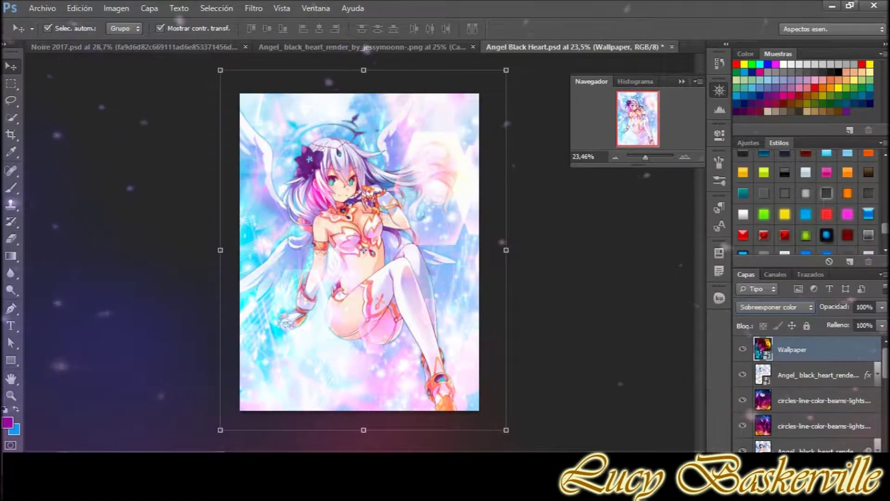
- Set the Wallpaper layer's blend mode to Screen
{"action": "key", "text": "shift+minus"}
{"action": "scroll", "coordinate": [363, 251], "scroll_direction": "up", "scroll_amount": 3}
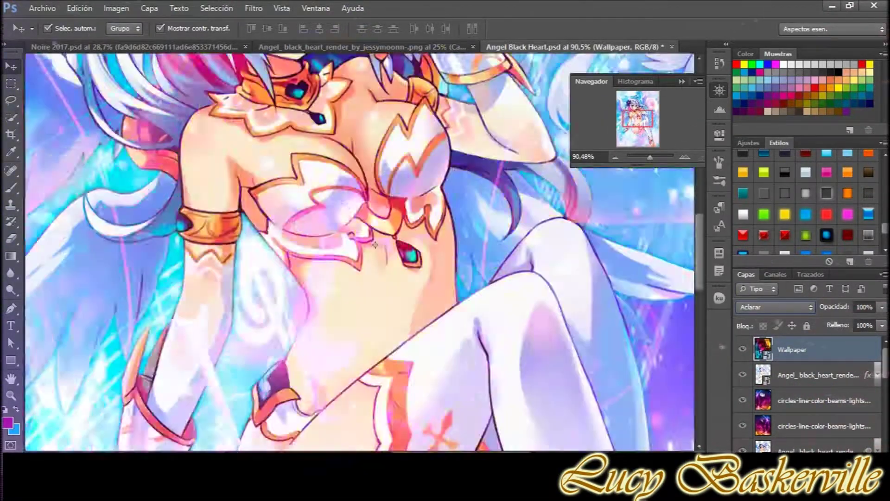
{"action": "key", "text": "shift+plus"}
{"action": "scroll", "coordinate": [362, 251], "scroll_direction": "down", "scroll_amount": 5}
- Apply Curves to the angel render, pulling in the black point and raising the midtones
{"action": "left_click", "coordinate": [362, 251]}
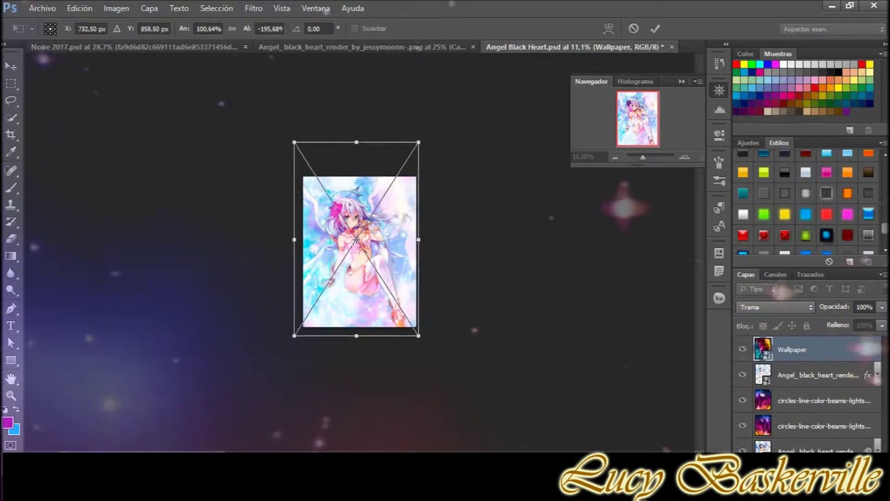
{"action": "scroll", "coordinate": [351, 371], "scroll_direction": "up", "scroll_amount": 5}
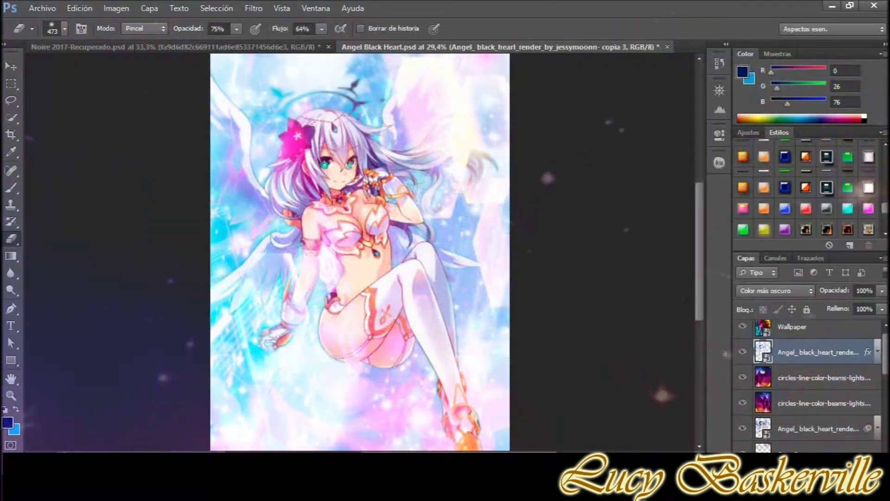
{"action": "scroll", "coordinate": [807, 190], "scroll_direction": "up", "scroll_amount": 3}
{"action": "left_click", "coordinate": [116, 8]}
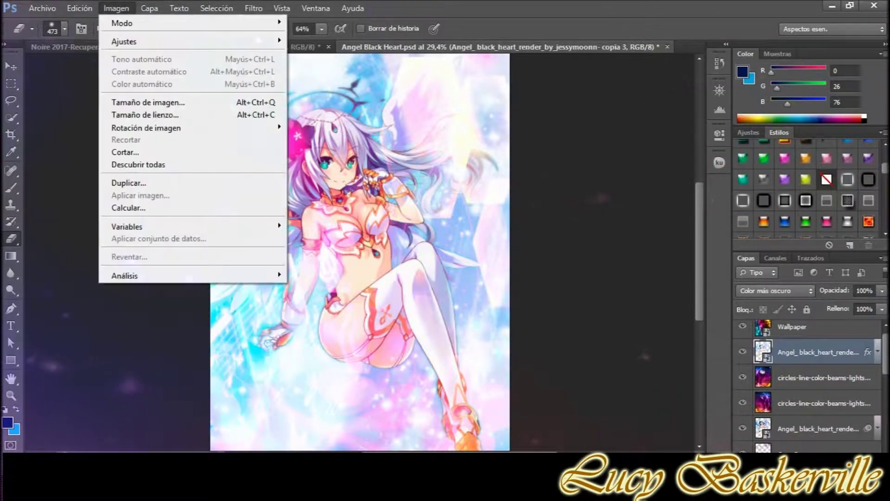
{"action": "key", "text": "Escape"}
{"action": "key", "text": "ctrl+m"}
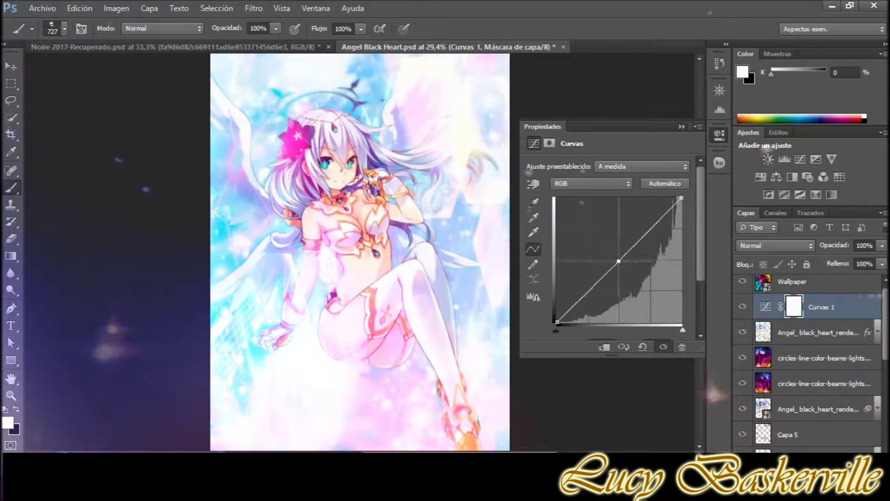
{"action": "left_click_drag", "start_coordinate": [557, 322], "coordinate": [593, 321]}
{"action": "left_click_drag", "start_coordinate": [619, 261], "coordinate": [640, 243]}
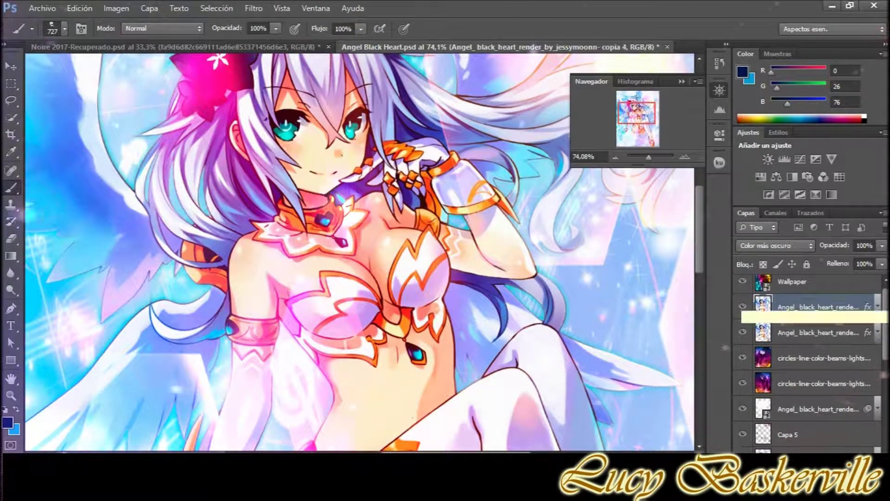
- Rasterize the render copy's layer style and cycle through its blend modes
{"action": "left_click", "coordinate": [878, 307]}
{"action": "right_click", "coordinate": [816, 307]}
{"action": "left_click", "coordinate": [761, 147]}
{"action": "left_click", "coordinate": [774, 245]}
{"action": "left_click", "coordinate": [756, 48]}
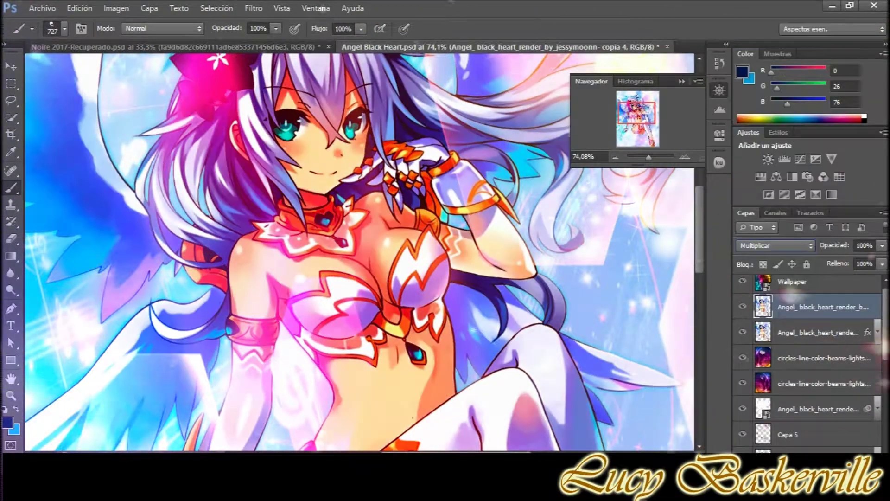
{"action": "key", "text": "shift+minus"}
{"action": "key", "text": "shift+plus"}
{"action": "key", "text": "shift+minus"}
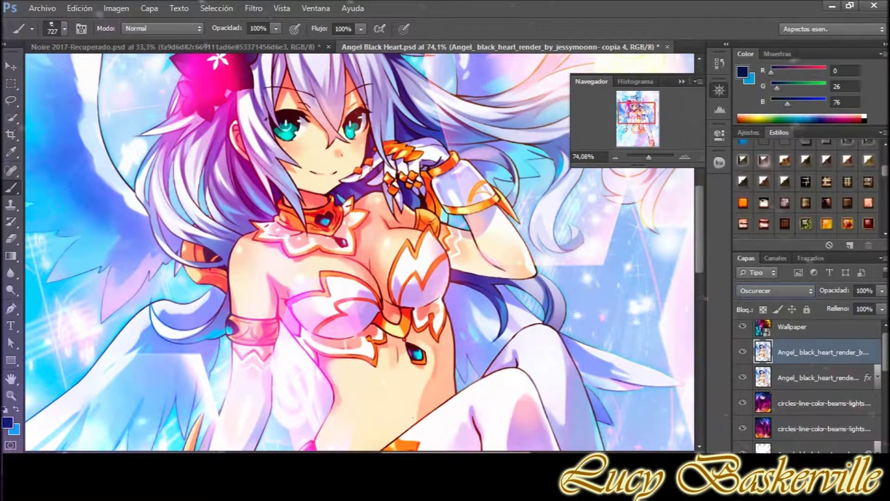
- Apply two preset glow styles to the render copy with Lighten blending
{"action": "scroll", "coordinate": [806, 186], "scroll_direction": "down", "scroll_amount": 3}
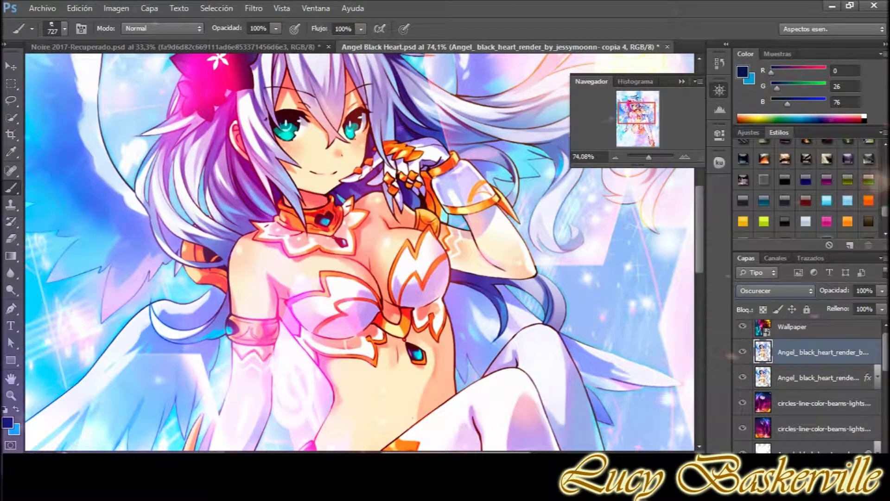
{"action": "left_click", "coordinate": [806, 212]}
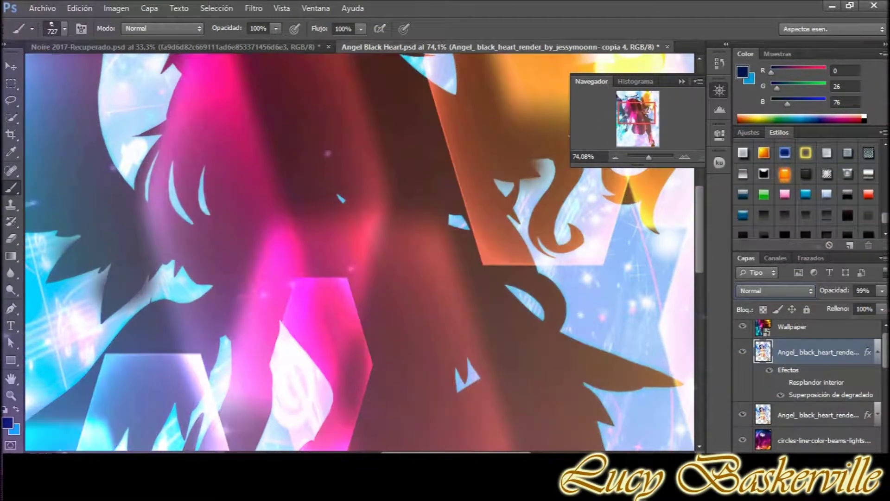
{"action": "left_click", "coordinate": [774, 290]}
{"action": "left_click", "coordinate": [765, 88]}
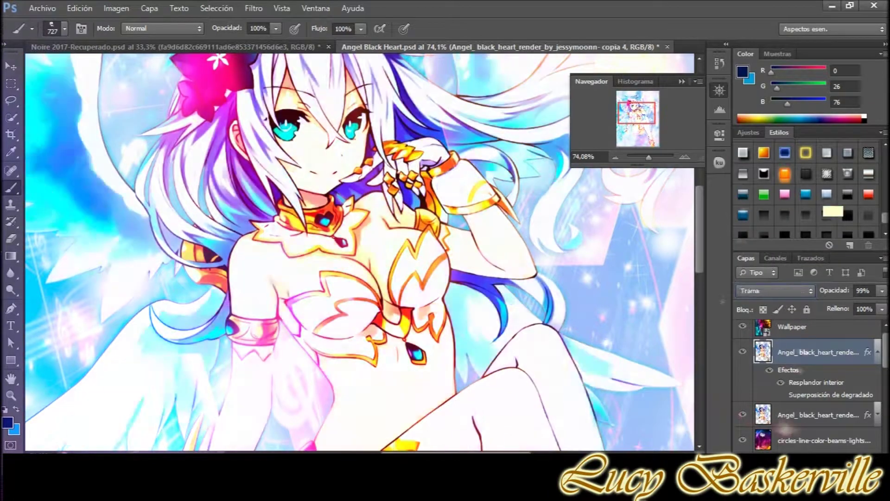
{"action": "scroll", "coordinate": [789, 195], "scroll_direction": "down", "scroll_amount": 1}
{"action": "left_click", "coordinate": [765, 146]}
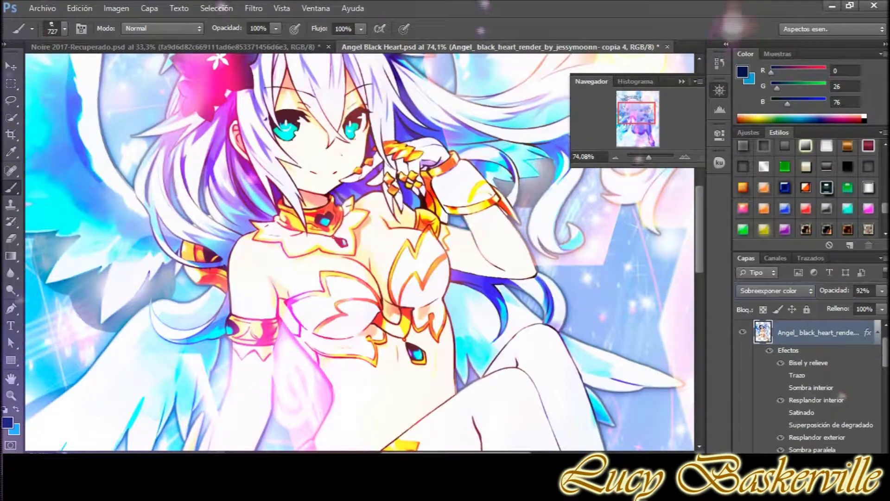
- Switch the render copy's blending from Colour Burn to Screen and fit the canvas in view
{"action": "left_click", "coordinate": [773, 290]}
{"action": "left_click", "coordinate": [770, 237]}
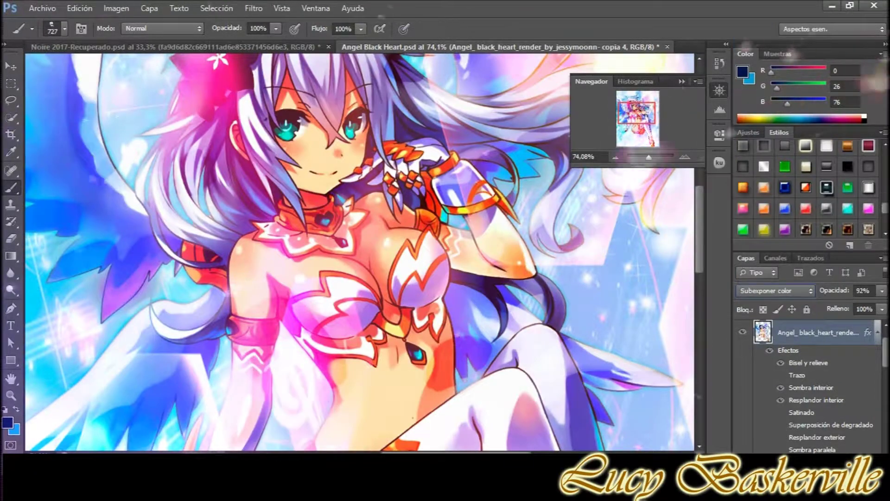
{"action": "key", "text": "Down"}
{"action": "key", "text": "Down"}
{"action": "key", "text": "Down"}
{"action": "key", "text": "ctrl+0"}
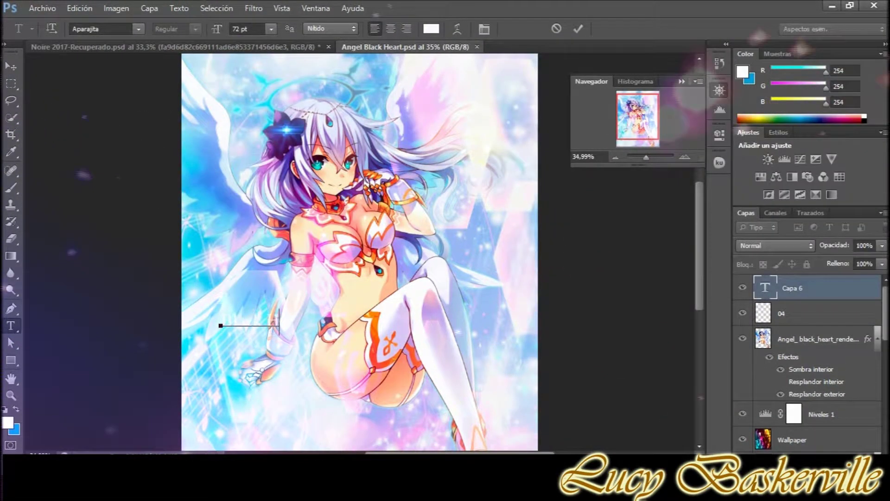
- Enlarge the Black Heart title and tilt it toward the upper right
{"action": "key", "text": "ctrl+t"}
{"action": "left_click_drag", "start_coordinate": [306, 308], "coordinate": [393, 265]}
{"action": "left_click_drag", "start_coordinate": [274, 251], "coordinate": [462, 135]}
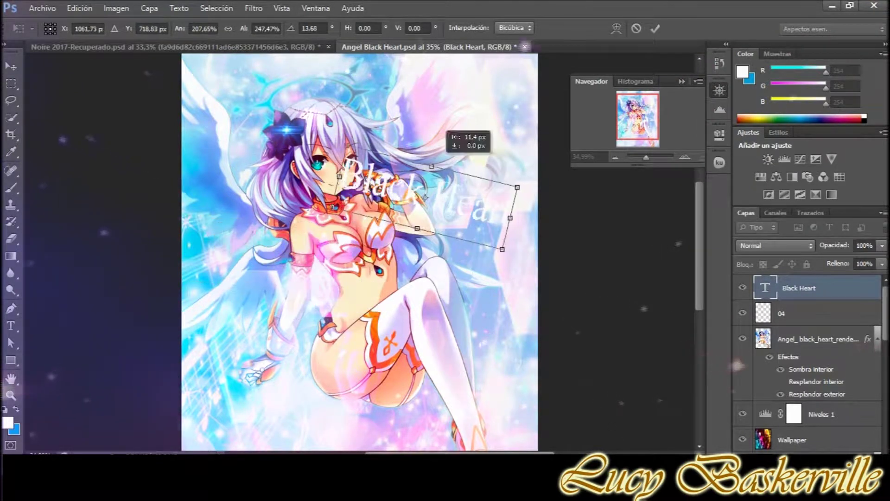
{"action": "key", "text": "Return"}
- Paste credit text near the bottom and tilt the signature down to the right
{"action": "left_click", "coordinate": [222, 406]}
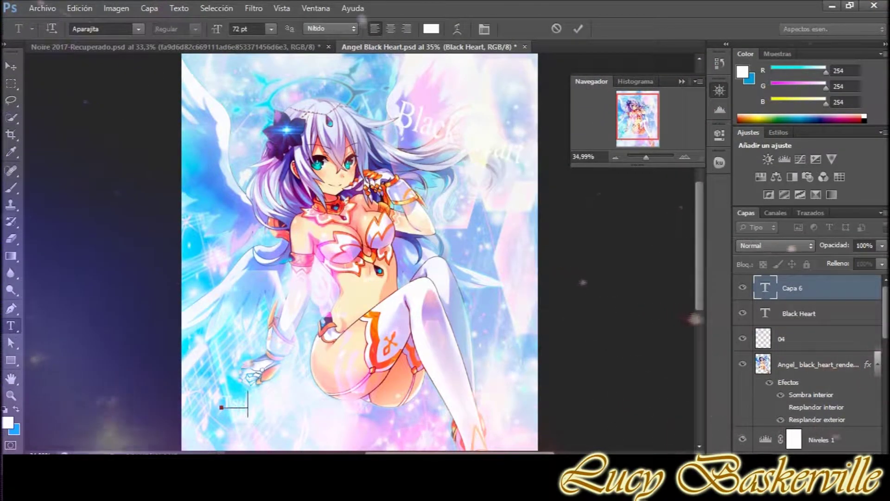
{"action": "key", "text": "ctrl+v"}
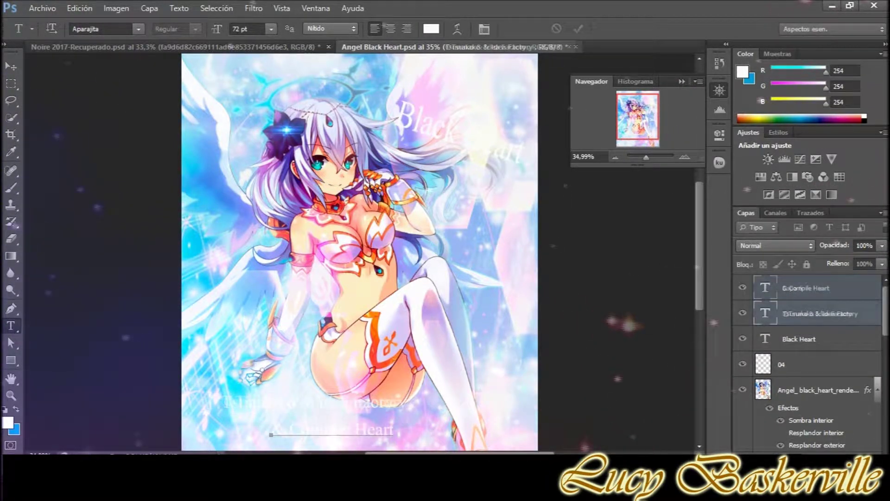
{"action": "key", "text": "ctrl+t"}
{"action": "left_click_drag", "start_coordinate": [320, 327], "coordinate": [325, 341]}
{"action": "key", "text": "Return"}
{"action": "key", "text": "t"}
{"action": "left_click", "coordinate": [359, 316]}
{"action": "key", "text": "ctrl+a"}
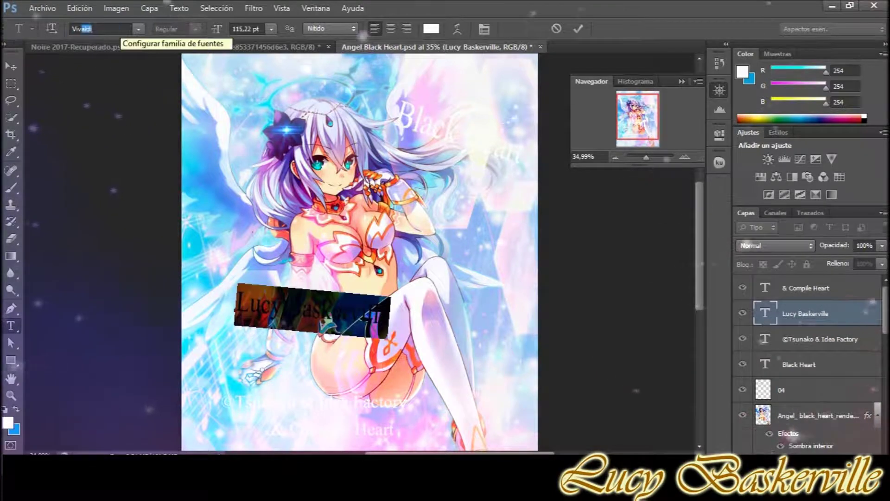
{"action": "left_click", "coordinate": [103, 29]}
{"action": "type", "text": "Vivaldi"}
{"action": "key", "text": "Return"}
{"action": "scroll", "coordinate": [360, 307], "scroll_direction": "up", "scroll_amount": 5}
- Give the signature a bevel with a gold shadow colour and a contour
{"action": "right_click", "coordinate": [789, 314]}
{"action": "left_click", "coordinate": [640, 73]}
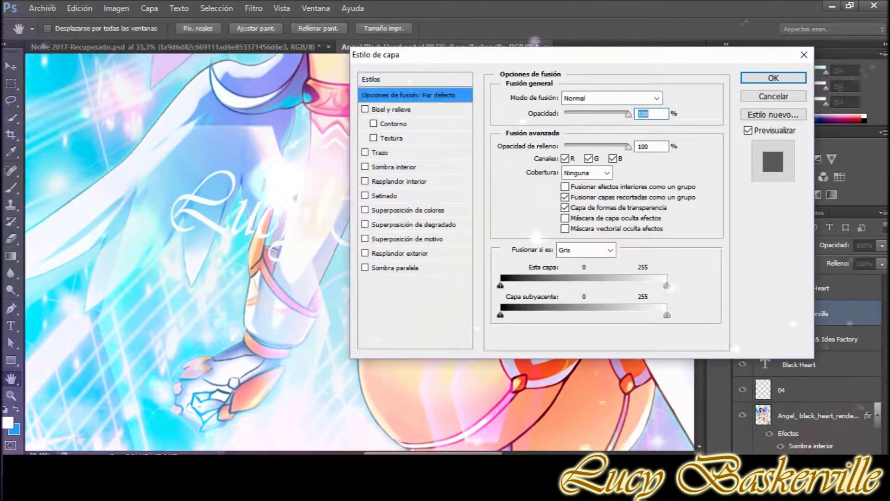
{"action": "left_click", "coordinate": [365, 109]}
{"action": "left_click", "coordinate": [691, 302]}
{"action": "left_click", "coordinate": [656, 128]}
{"action": "key", "text": "Return"}
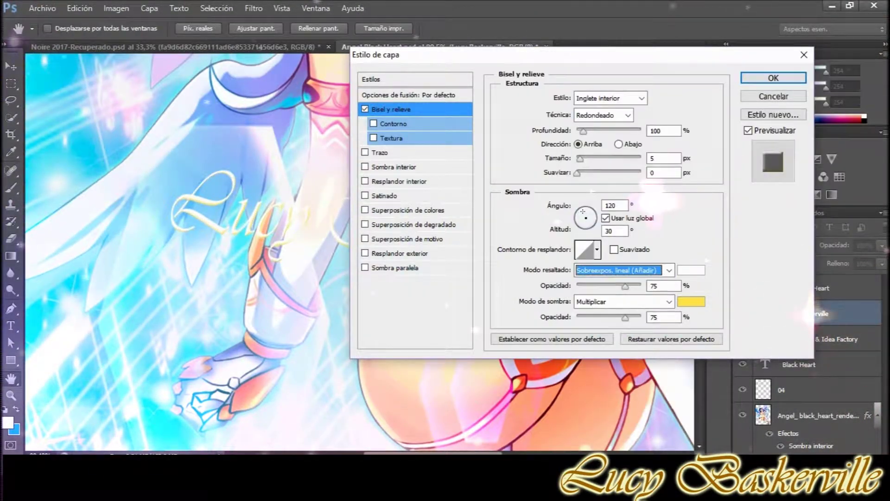
{"action": "left_click", "coordinate": [393, 124]}
- Add a gold stroke and a gold inner shadow to the signature
{"action": "left_click", "coordinate": [379, 152]}
{"action": "left_click", "coordinate": [519, 205]}
{"action": "left_click", "coordinate": [818, 77]}
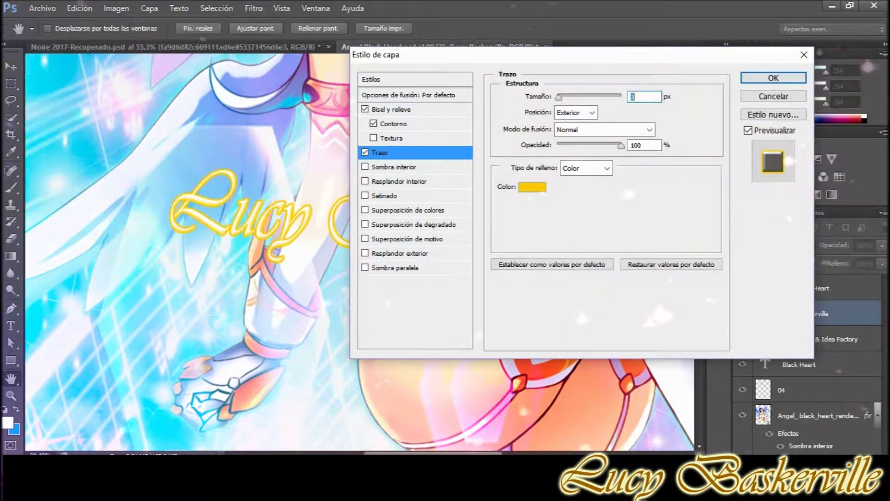
{"action": "left_click", "coordinate": [394, 166]}
{"action": "left_click", "coordinate": [617, 100]}
{"action": "left_click", "coordinate": [692, 231]}
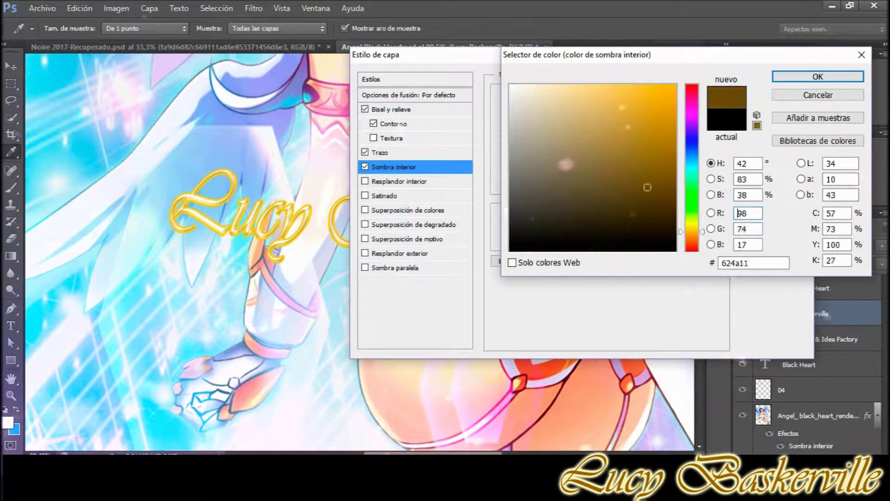
{"action": "key", "text": "Return"}
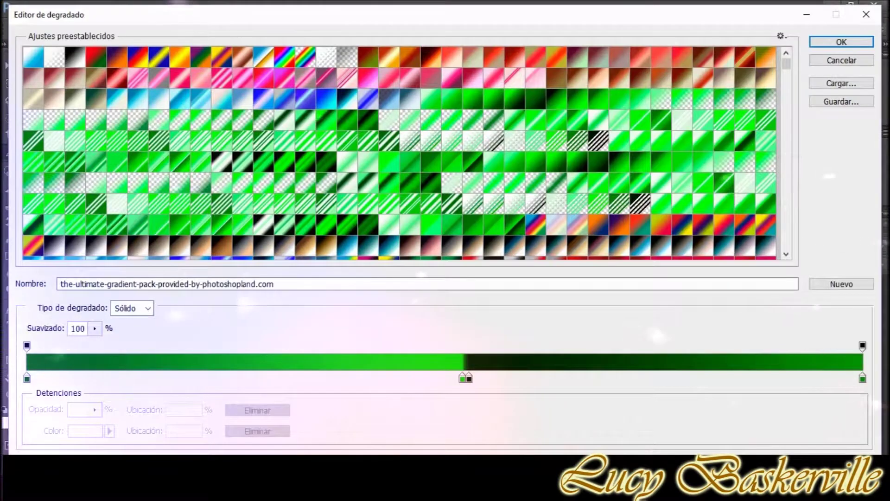
- Add a yellow Soft Light colour overlay and an orange Hard Light drop shadow
{"action": "scroll", "coordinate": [400, 152], "scroll_direction": "down", "scroll_amount": 15}
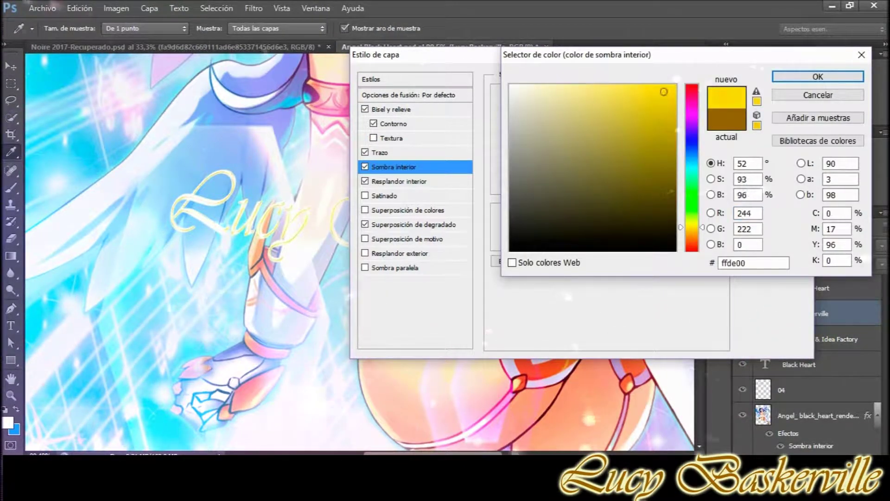
{"action": "key", "text": "Down"}
{"action": "key", "text": "Down"}
{"action": "key", "text": "Down"}
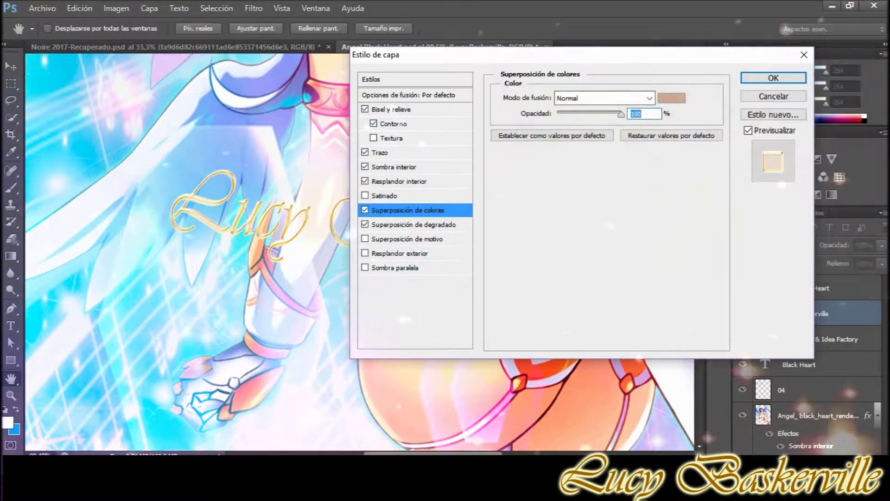
{"action": "left_click", "coordinate": [672, 98]}
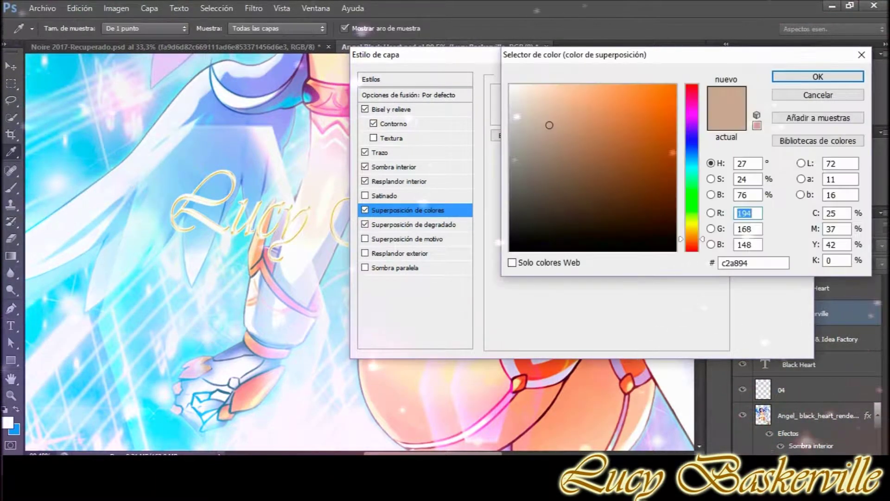
{"action": "key", "text": "Return"}
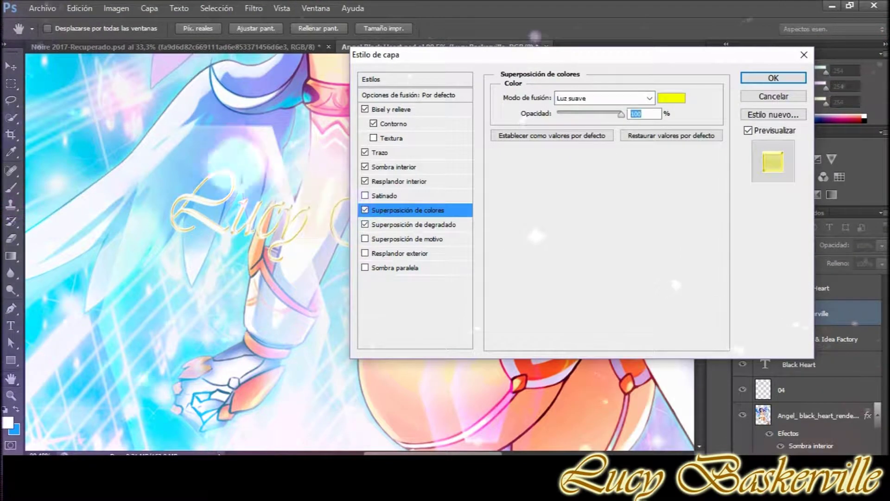
{"action": "left_click", "coordinate": [395, 267]}
{"action": "left_click", "coordinate": [676, 95]}
{"action": "left_click", "coordinate": [627, 117]}
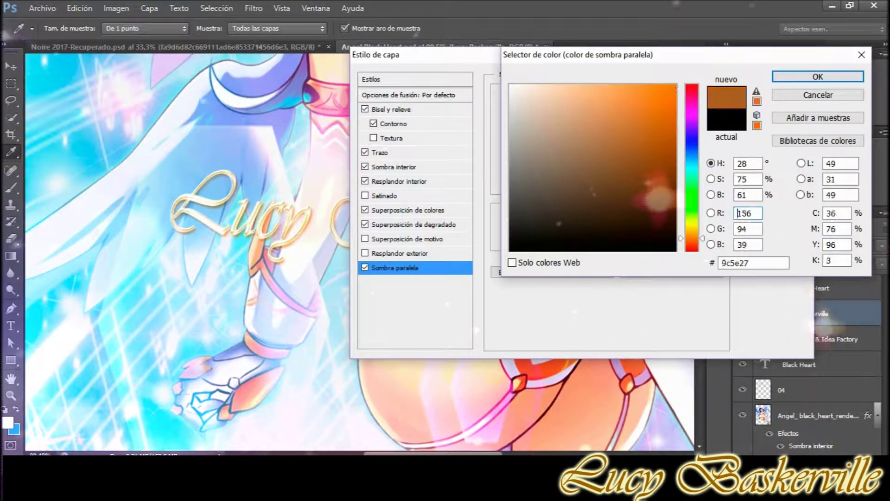
{"action": "key", "text": "Return"}
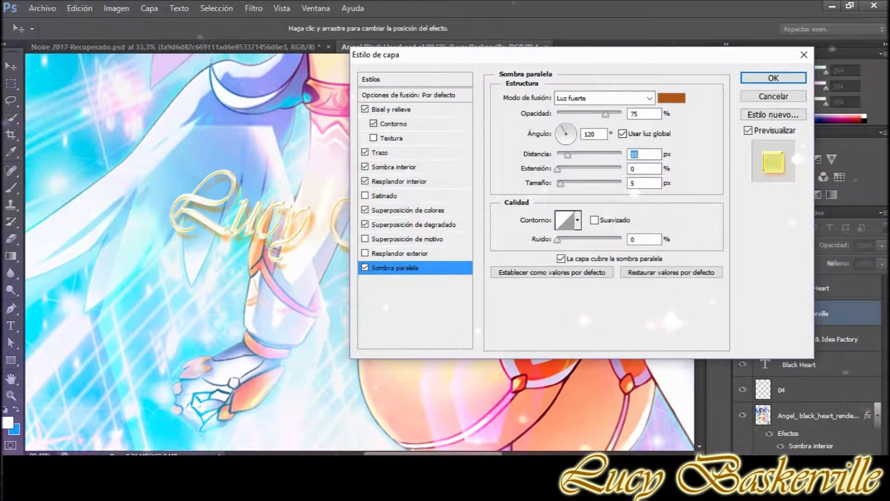
- Switch the bevel to a smoothed contour and new gloss contour, then apply the style
{"action": "left_click", "coordinate": [394, 123]}
{"action": "left_click", "coordinate": [555, 101]}
{"action": "left_click", "coordinate": [565, 129]}
{"action": "key", "text": "Return"}
{"action": "left_click", "coordinate": [391, 109]}
{"action": "left_click", "coordinate": [691, 301]}
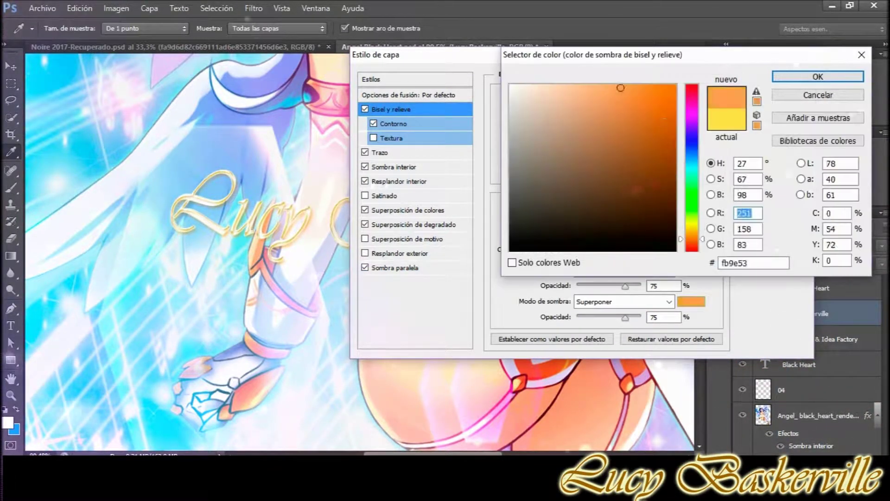
{"action": "left_click", "coordinate": [801, 74]}
{"action": "left_click", "coordinate": [599, 250]}
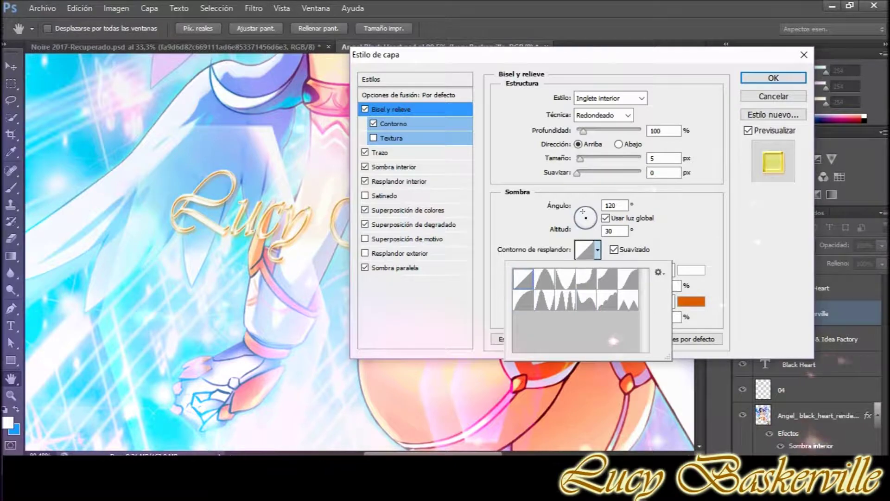
{"action": "key", "text": "Return"}
{"action": "key", "text": "Return"}
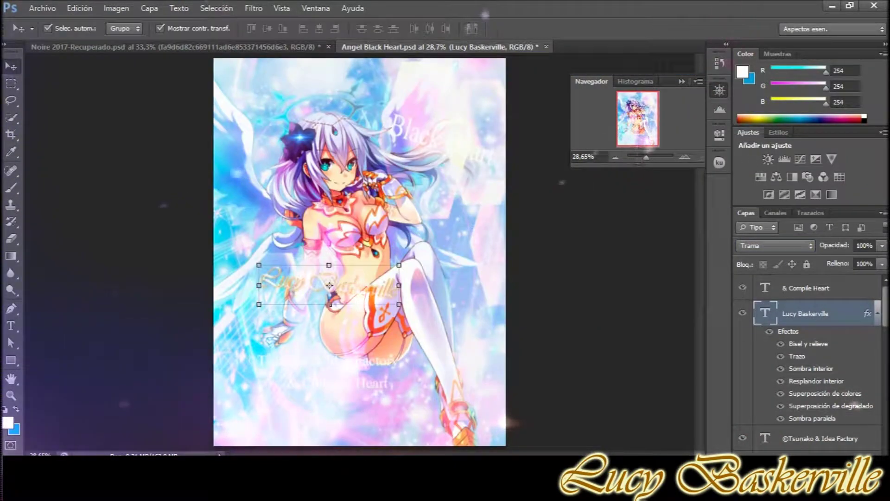
- Copy the Lucy Baskerville gold layer style onto the other text layers
{"action": "right_click", "coordinate": [816, 438]}
{"action": "left_click", "coordinate": [675, 370]}
{"action": "left_click", "coordinate": [443, 139]}
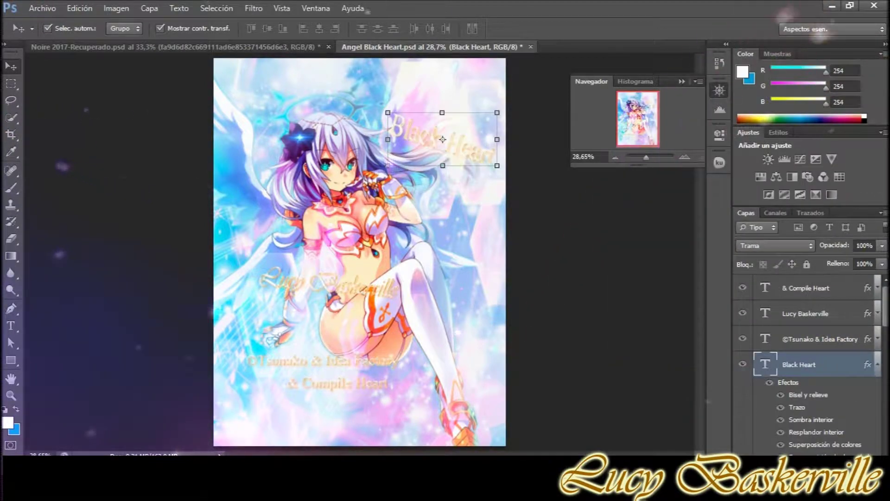
{"action": "scroll", "coordinate": [443, 139], "scroll_direction": "up", "scroll_amount": 4}
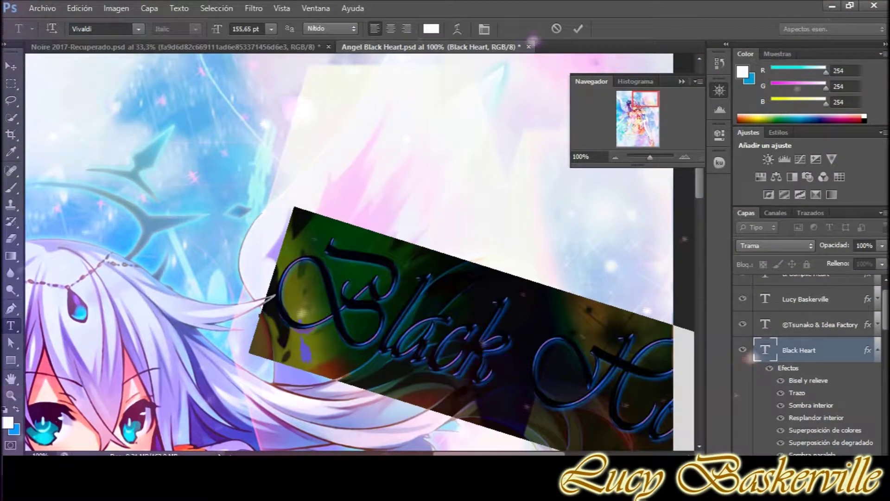
{"action": "scroll", "coordinate": [522, 358], "scroll_direction": "down", "scroll_amount": 5}
- Shrink, tilt and move the Black Heart title beside the angel's raised hand
{"action": "left_click_drag", "start_coordinate": [487, 269], "coordinate": [473, 258]}
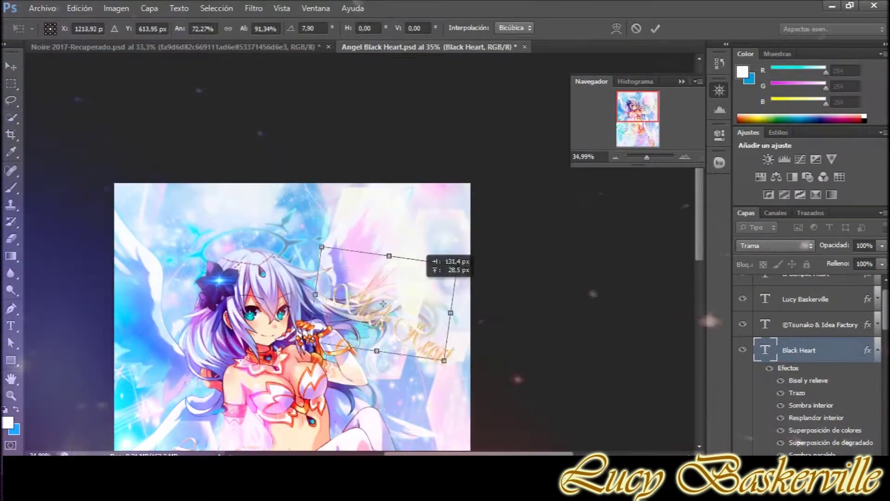
{"action": "left_click_drag", "start_coordinate": [482, 213], "coordinate": [452, 200]}
{"action": "left_click_drag", "start_coordinate": [390, 287], "coordinate": [406, 304]}
{"action": "key", "text": "Return"}
{"action": "scroll", "coordinate": [407, 304], "scroll_direction": "down", "scroll_amount": 3}
- Place the credit lines at the top left and blend the angel render with Luz suave
{"action": "left_click", "coordinate": [816, 324]}
{"action": "key", "text": "ctrl+t"}
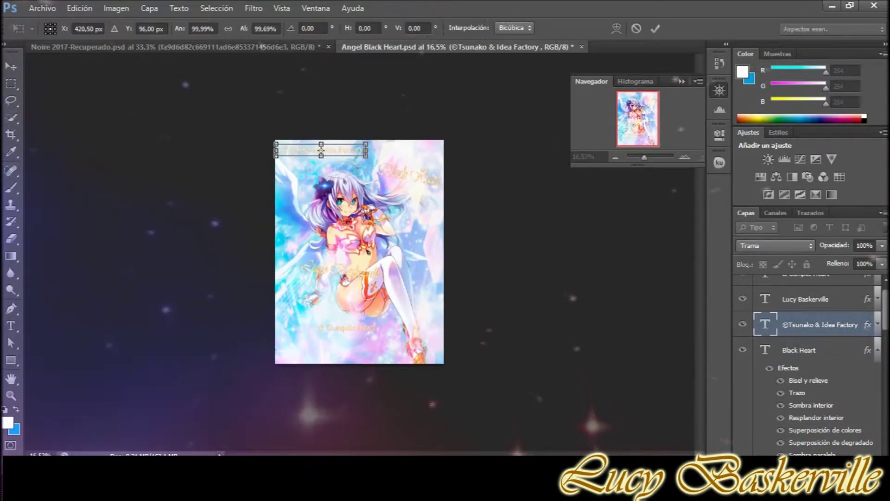
{"action": "scroll", "coordinate": [238, 88], "scroll_direction": "up", "scroll_amount": 4}
{"action": "key", "text": "Return"}
{"action": "left_click", "coordinate": [807, 275]}
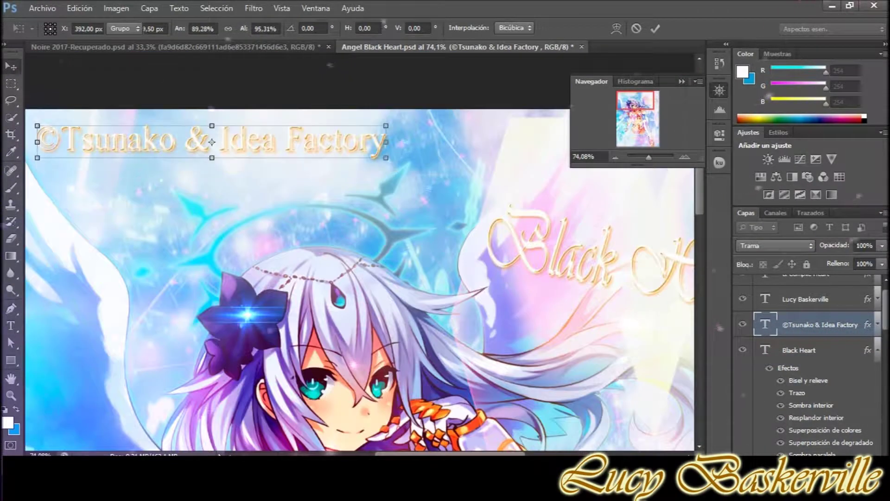
{"action": "key", "text": "ctrl+t"}
{"action": "scroll", "coordinate": [324, 232], "scroll_direction": "down", "scroll_amount": 5}
{"action": "left_click_drag", "start_coordinate": [296, 422], "coordinate": [234, 12]}
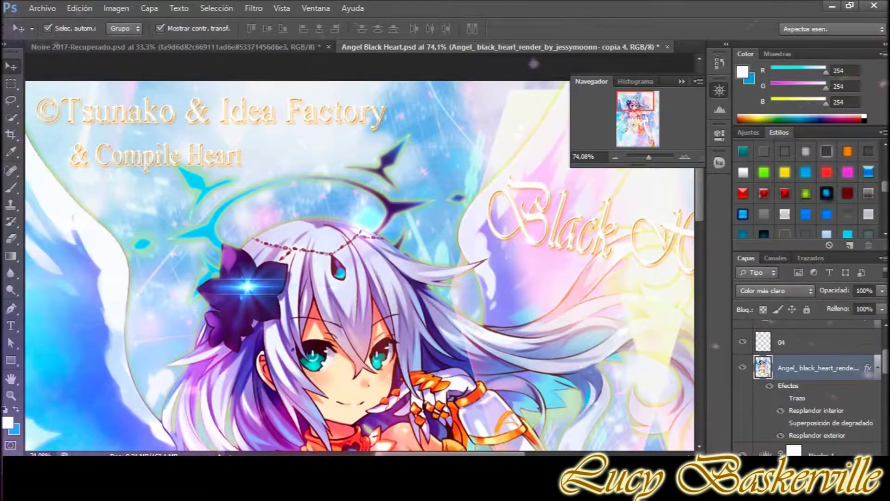
{"action": "left_click", "coordinate": [774, 291]}
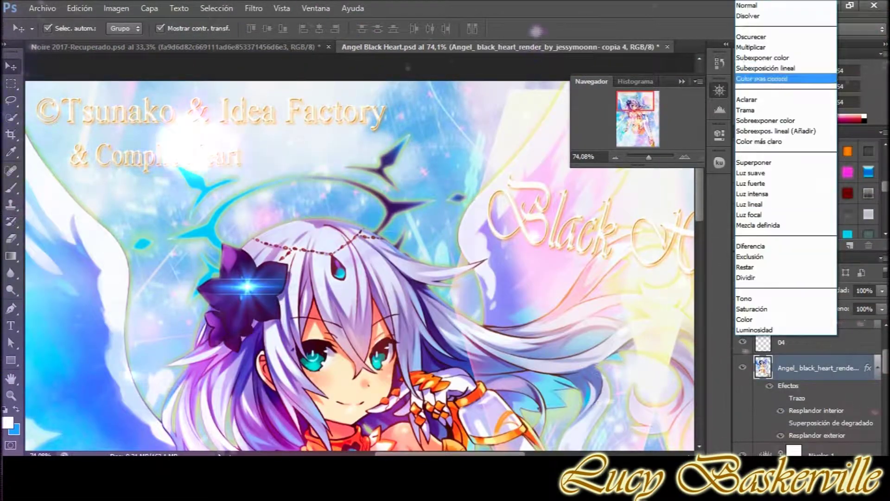
{"action": "left_click", "coordinate": [754, 156]}
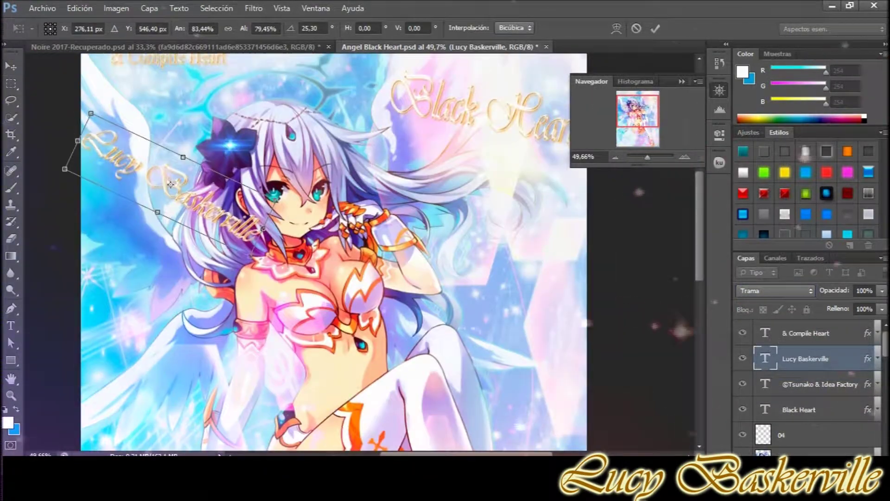
- Shrink and rotate the Black Heart title, placing it at the top right
{"action": "left_click_drag", "start_coordinate": [479, 112], "coordinate": [140, 195]}
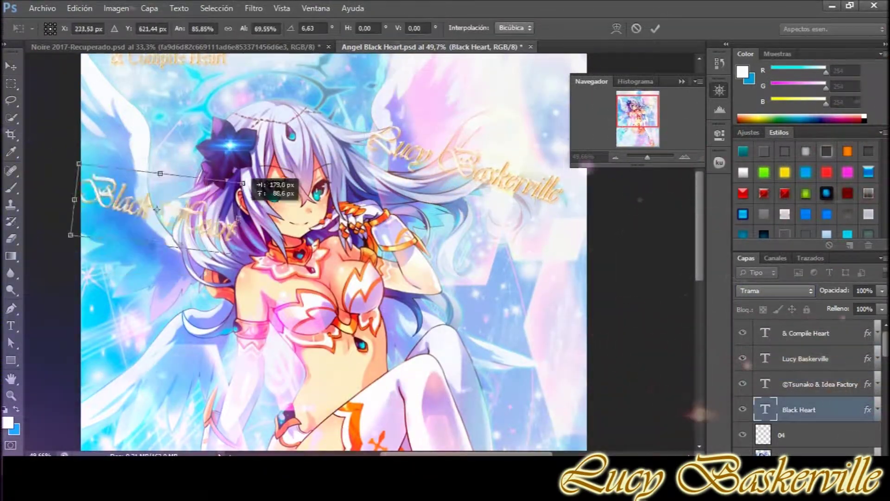
{"action": "left_click_drag", "start_coordinate": [218, 232], "coordinate": [80, 275]}
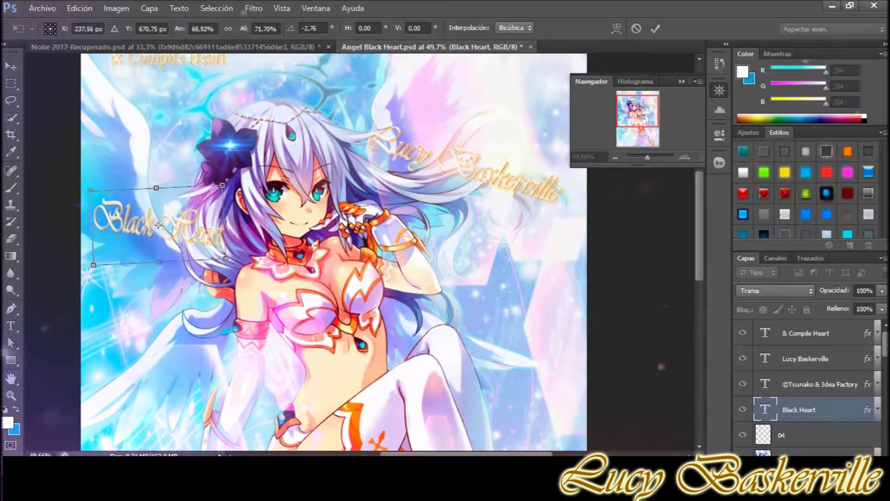
{"action": "key", "text": "Return"}
{"action": "left_click_drag", "start_coordinate": [151, 188], "coordinate": [197, 164]}
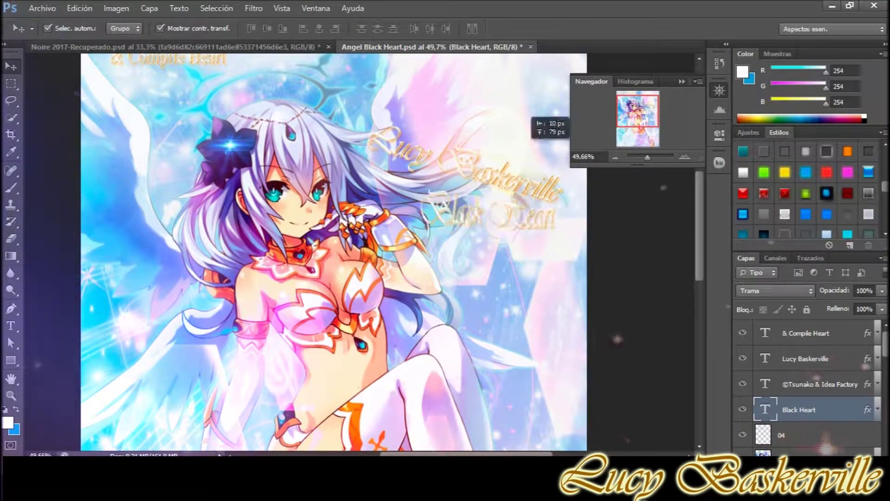
{"action": "left_click_drag", "start_coordinate": [492, 234], "coordinate": [475, 92]}
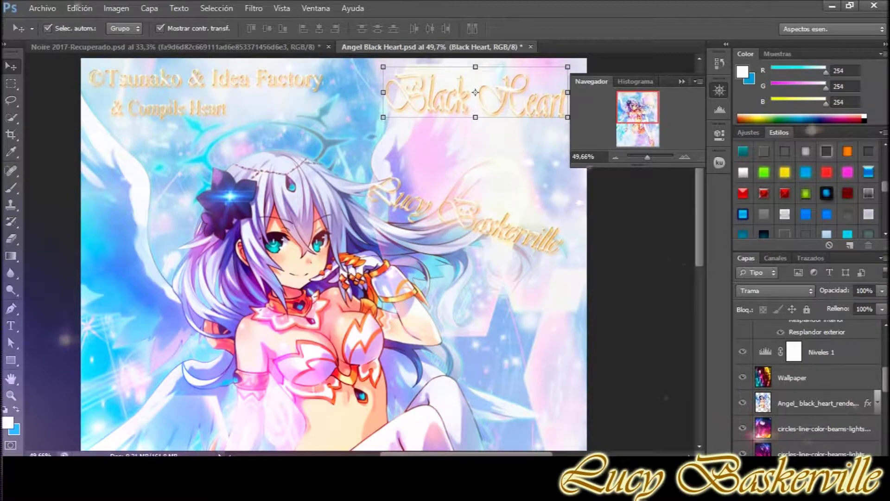
{"action": "left_click", "coordinate": [793, 378]}
{"action": "key", "text": "ctrl+t"}
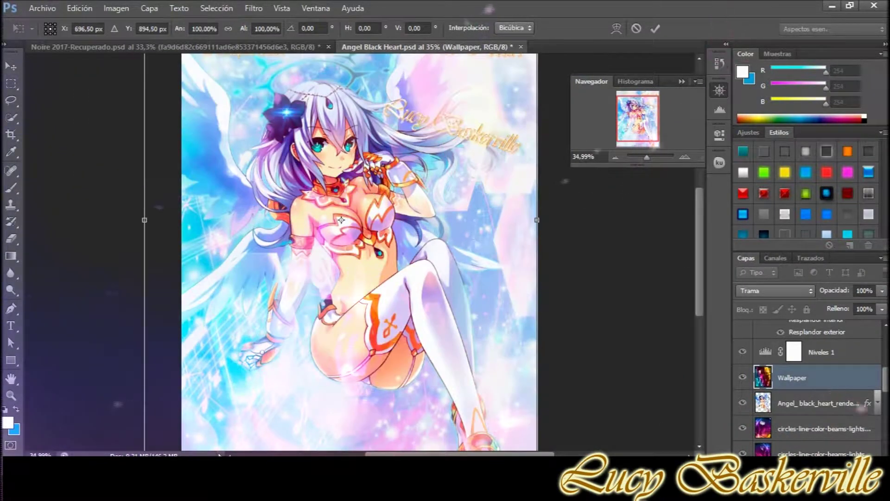
- Commit the Wallpaper background resize and switch to the Eraser
{"action": "key", "text": "Return"}
{"action": "key", "text": "e"}
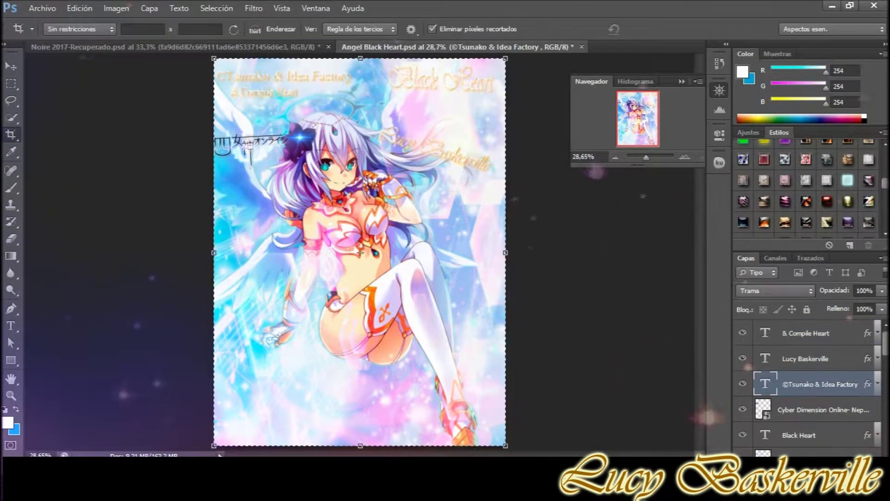
- Apply the crop to the wallpaper and save the document
{"action": "key", "text": "Return"}
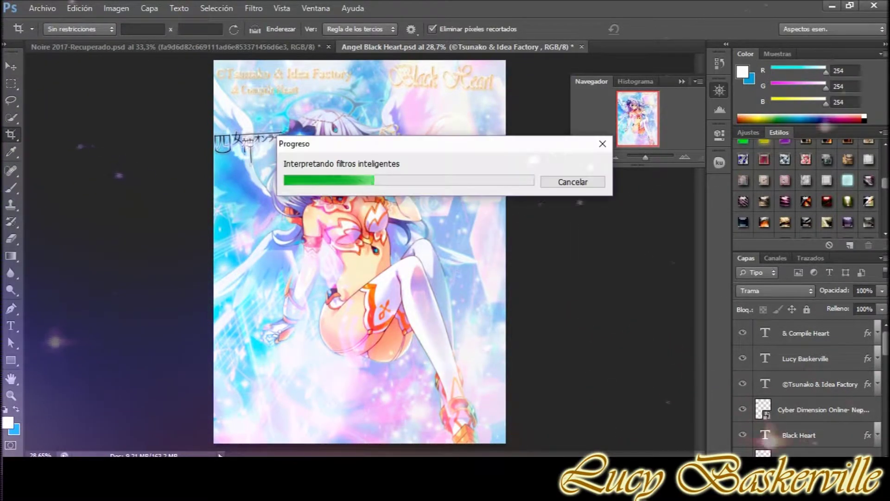
{"action": "key", "text": "v"}
{"action": "left_click", "coordinate": [42, 8]}
{"action": "left_click", "coordinate": [51, 143]}
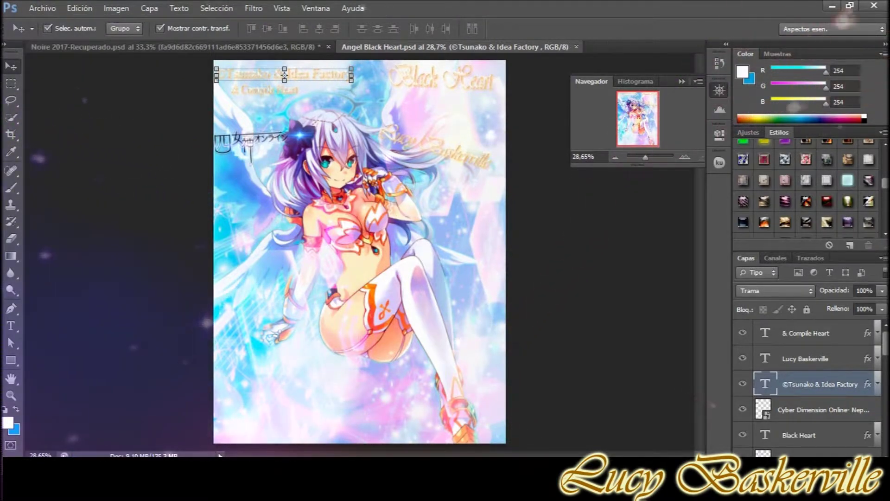
- Re-crop with the bottom edge extended to the image bottom, then save again
{"action": "left_click", "coordinate": [42, 8]}
{"action": "key", "text": "c"}
{"action": "left_click_drag", "start_coordinate": [360, 351], "coordinate": [360, 443]}
{"action": "key", "text": "Return"}
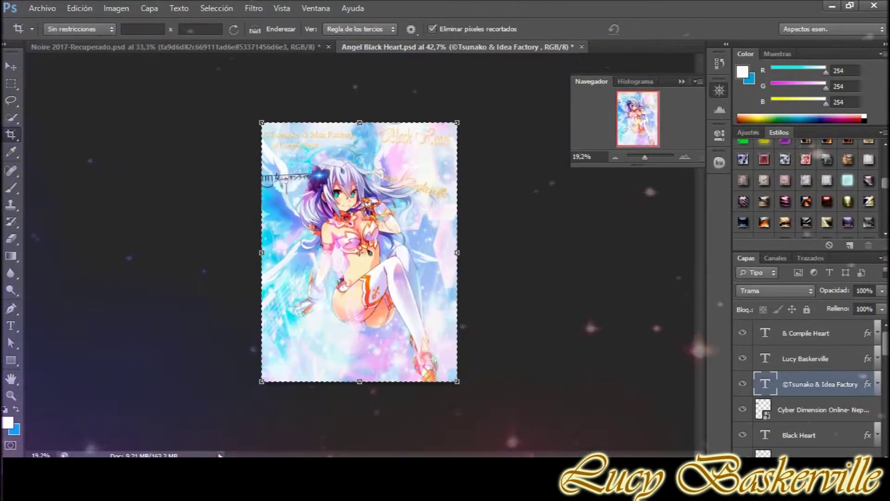
{"action": "key", "text": "ctrl+s"}
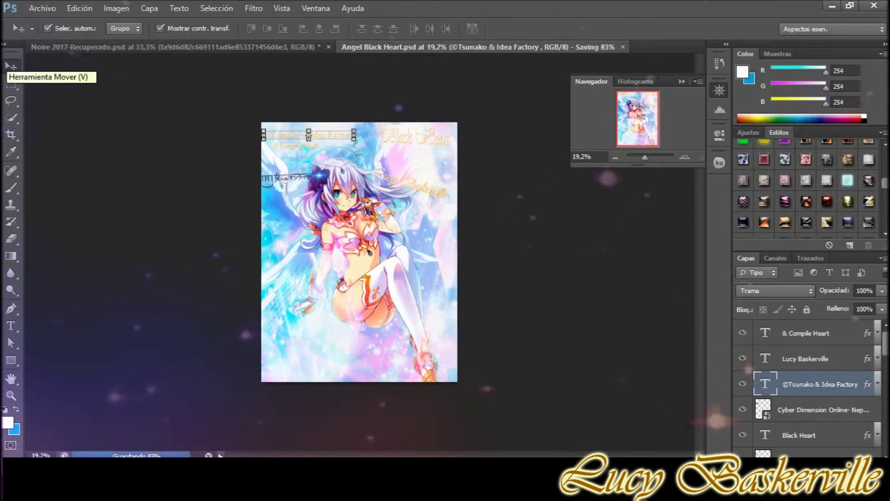